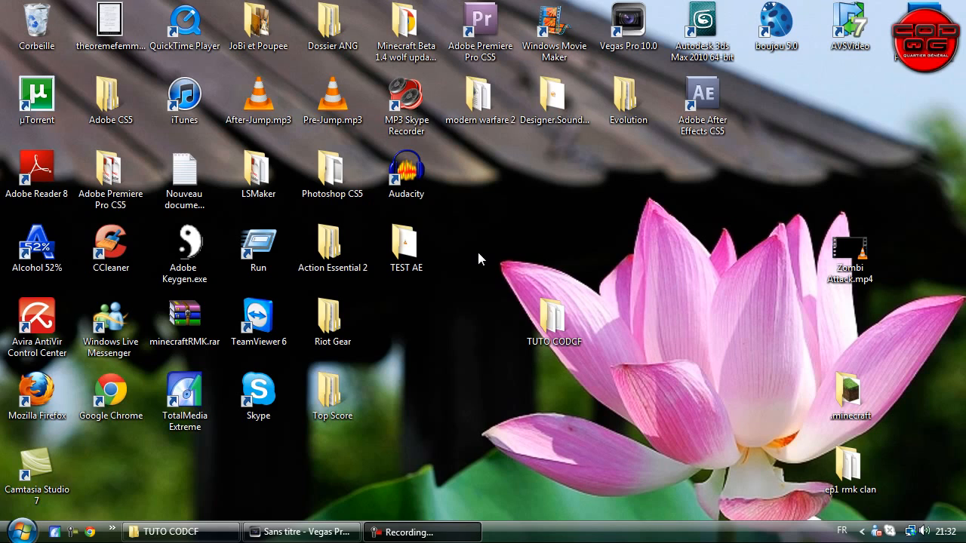
Step: Open the TUTO CODCF folder and play face.MP4 and hdpvr.M2TS one after the other to preview both clips
drag(478, 240, 658, 437)
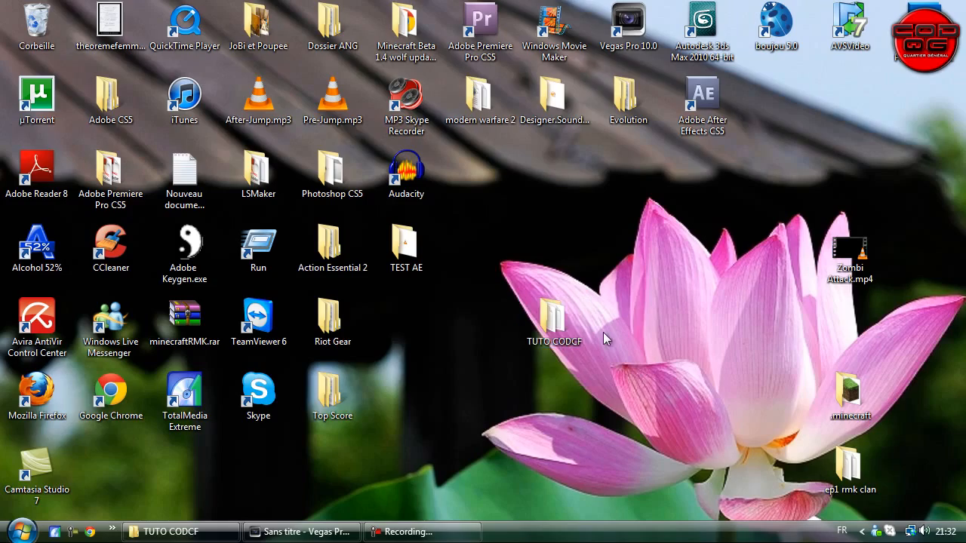
key(super+d)
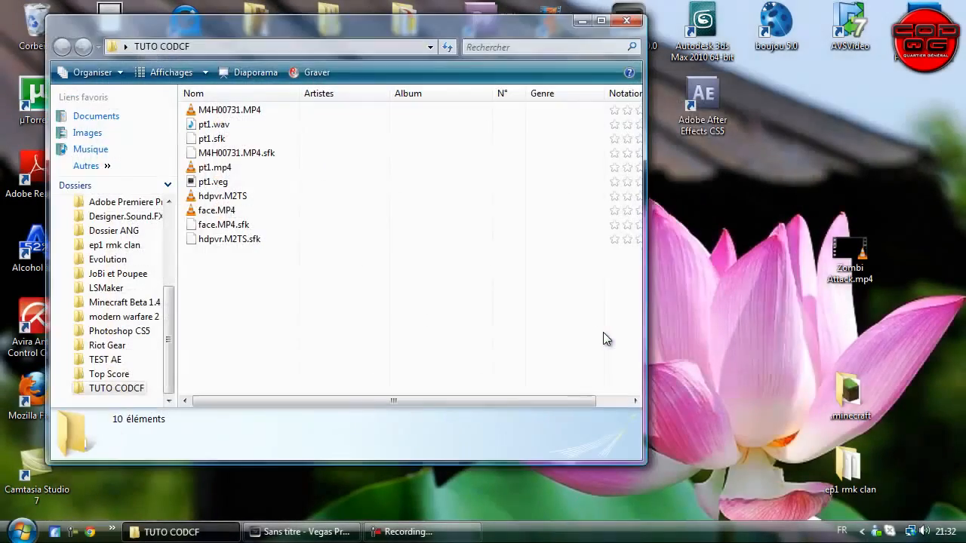
click(228, 211)
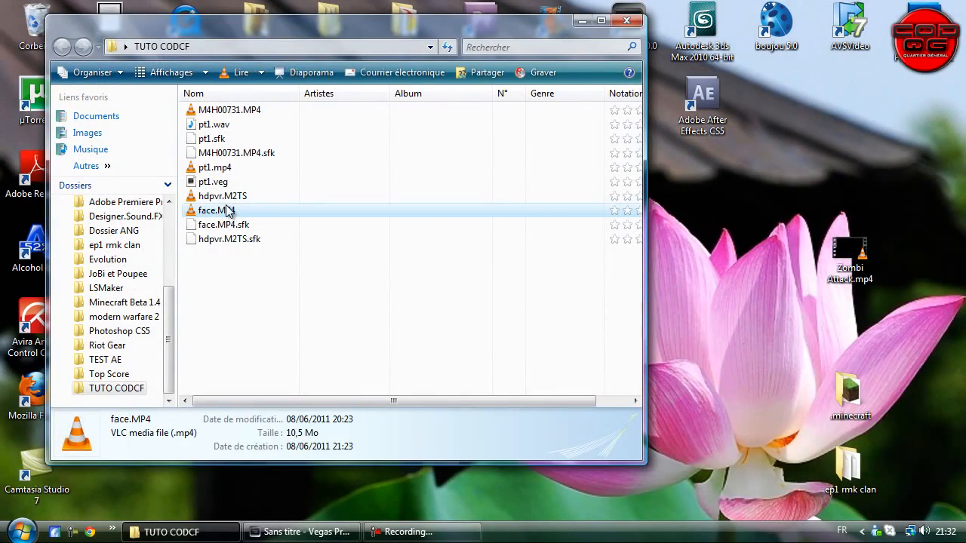
double_click(228, 210)
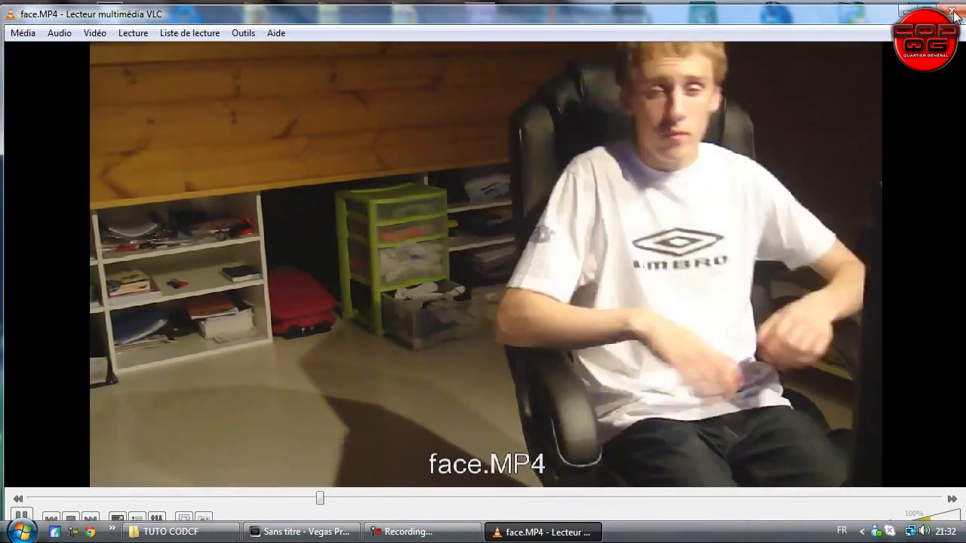
click(952, 12)
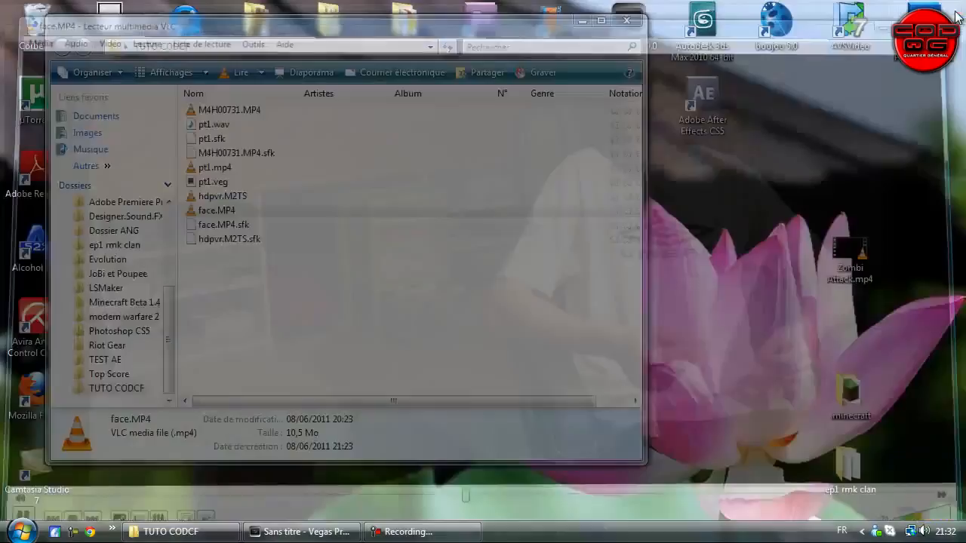
double_click(242, 196)
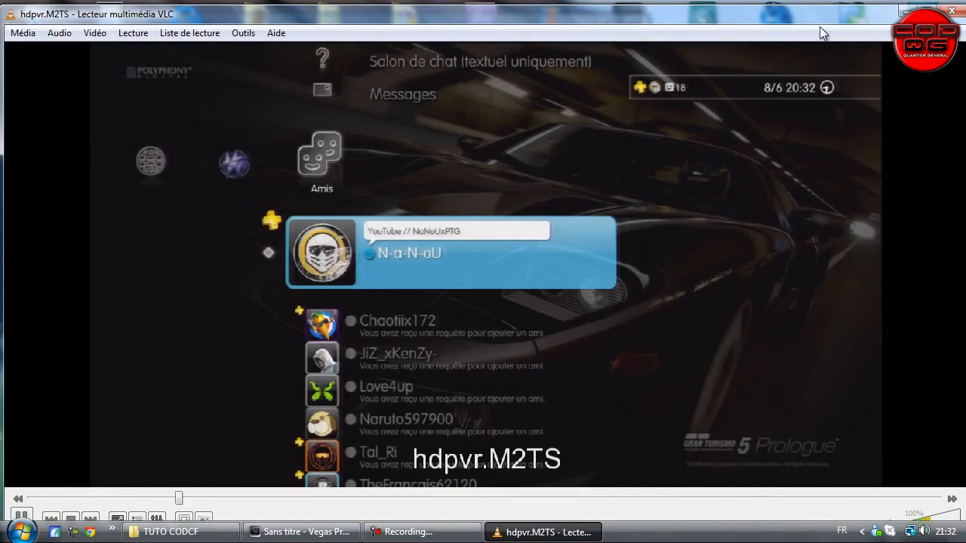
click(959, 15)
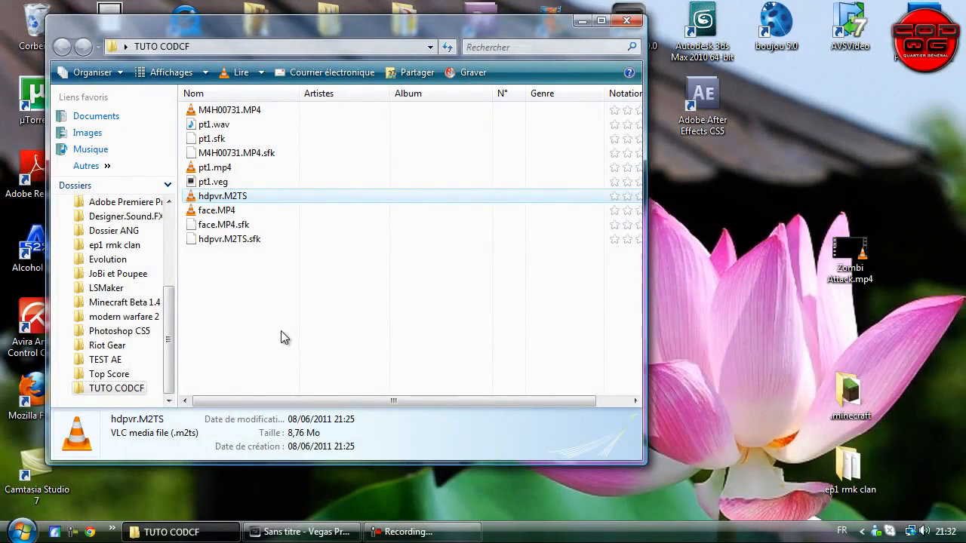
click(254, 276)
click(219, 210)
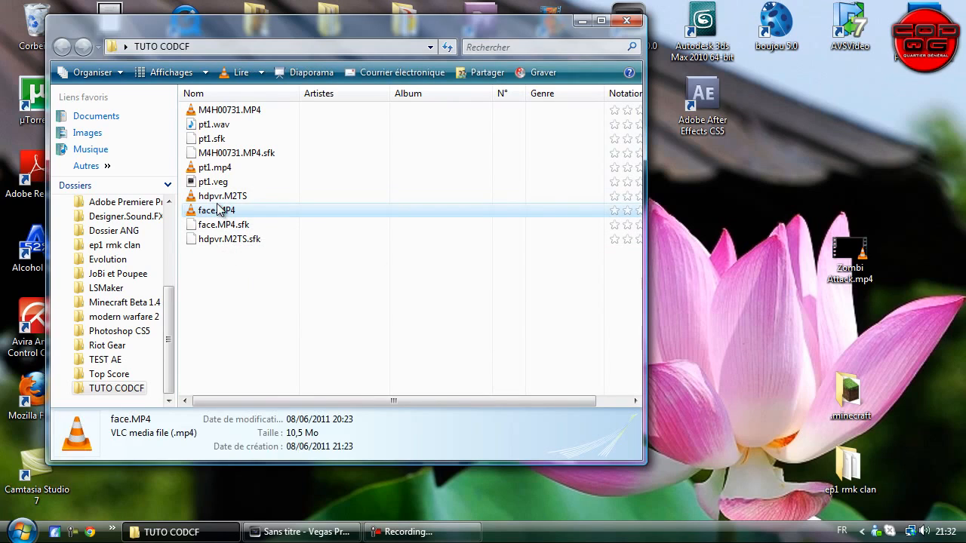
click(223, 196)
click(303, 293)
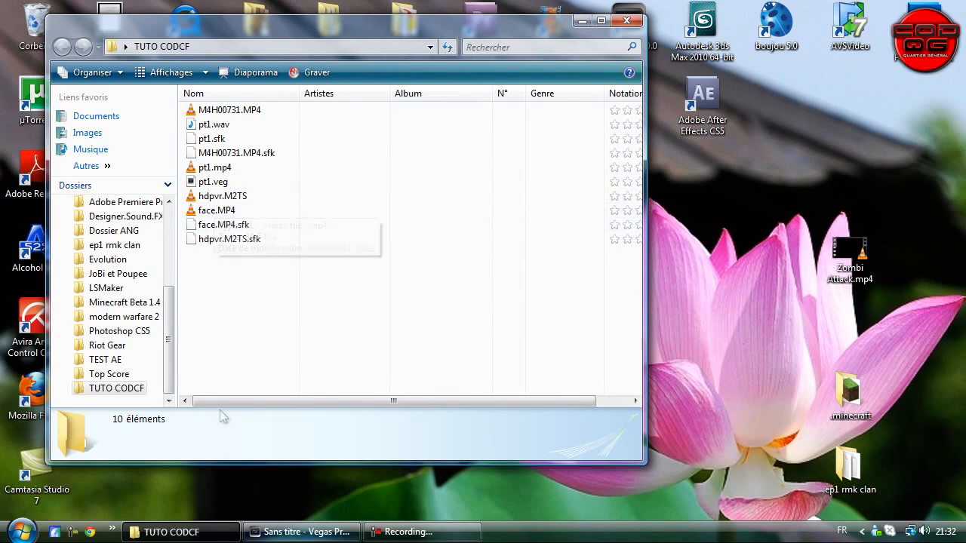
Step: Select face.MP4 and hdpvr.M2TS together and import them into the Vegas Pro project's media
click(227, 211)
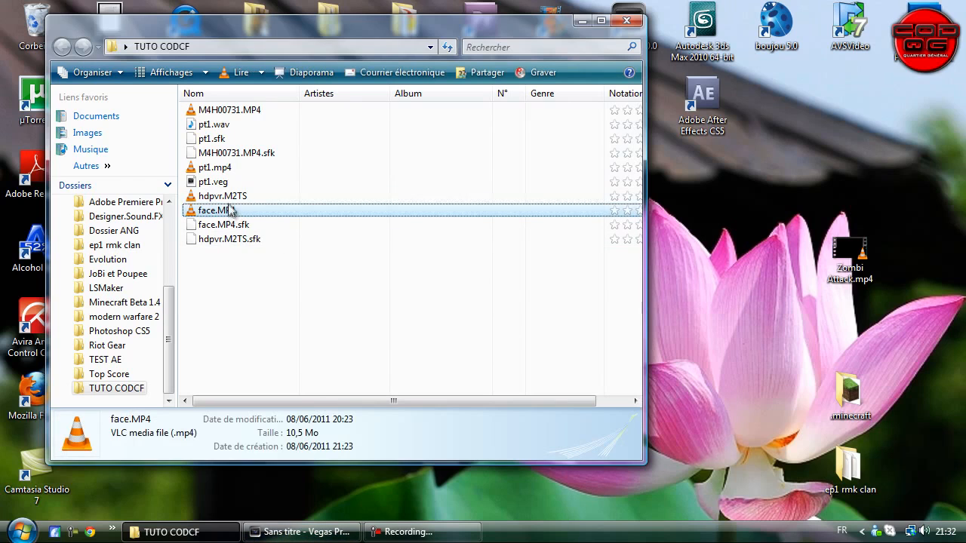
ctrl+click(227, 201)
drag(233, 213, 202, 202)
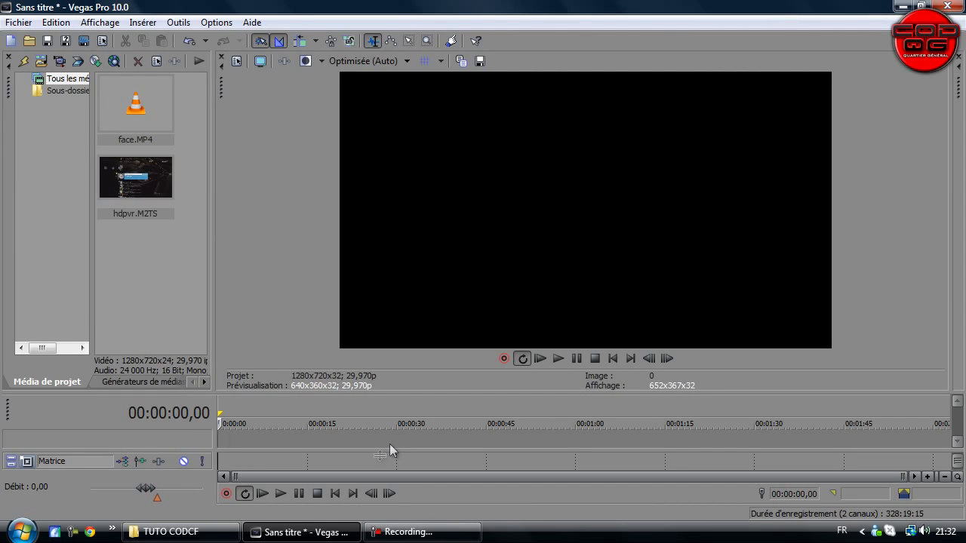
Step: Resize the workspace so the timeline and project media areas are larger and the video preview is smaller
drag(396, 391, 595, 150)
drag(702, 240, 673, 294)
drag(595, 200, 519, 196)
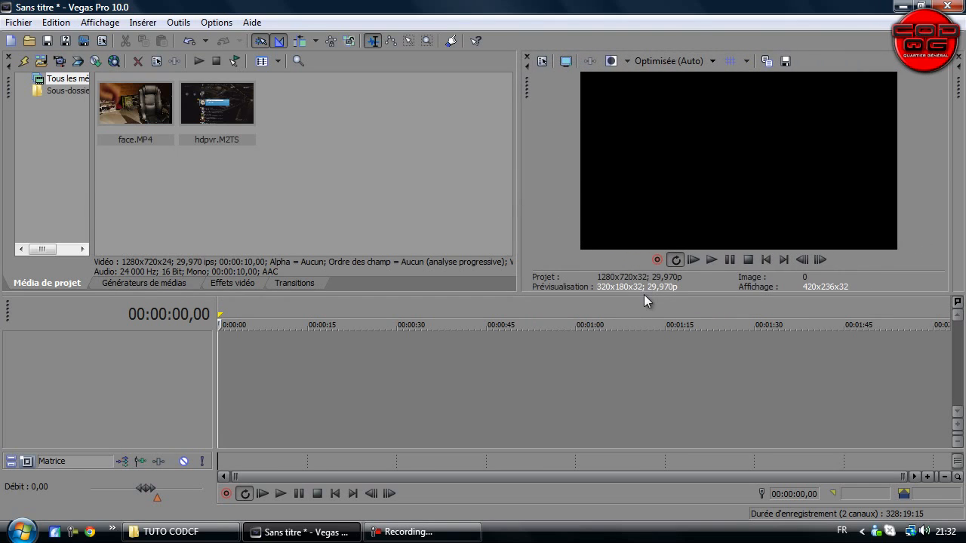
drag(643, 294, 638, 252)
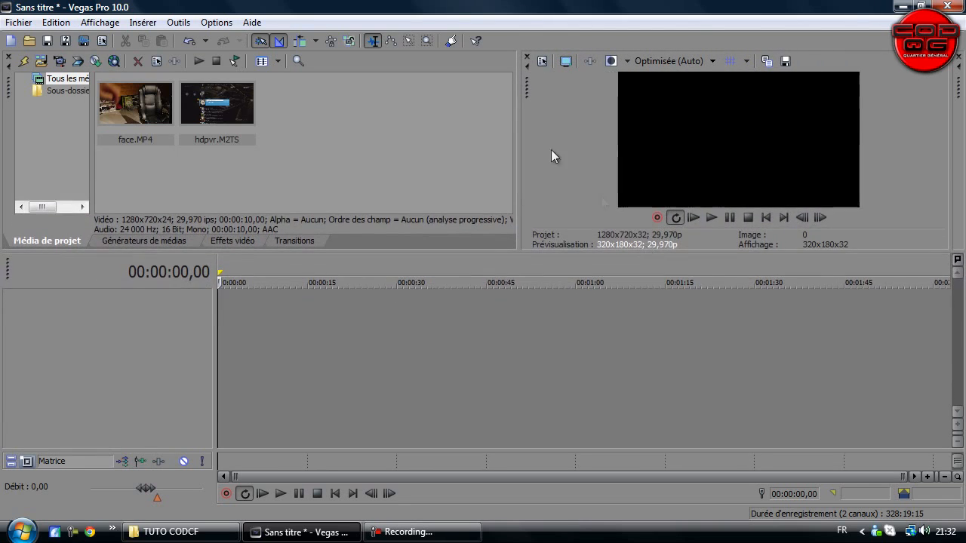
drag(523, 133, 561, 132)
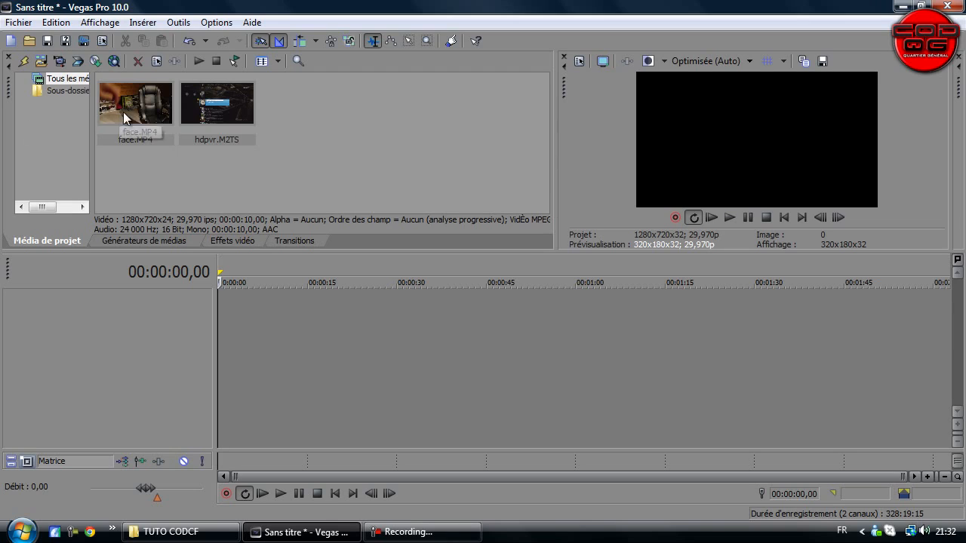
Step: Place the face.MP4 clip on the timeline, starting at 00:00:00,00
click(221, 111)
click(371, 133)
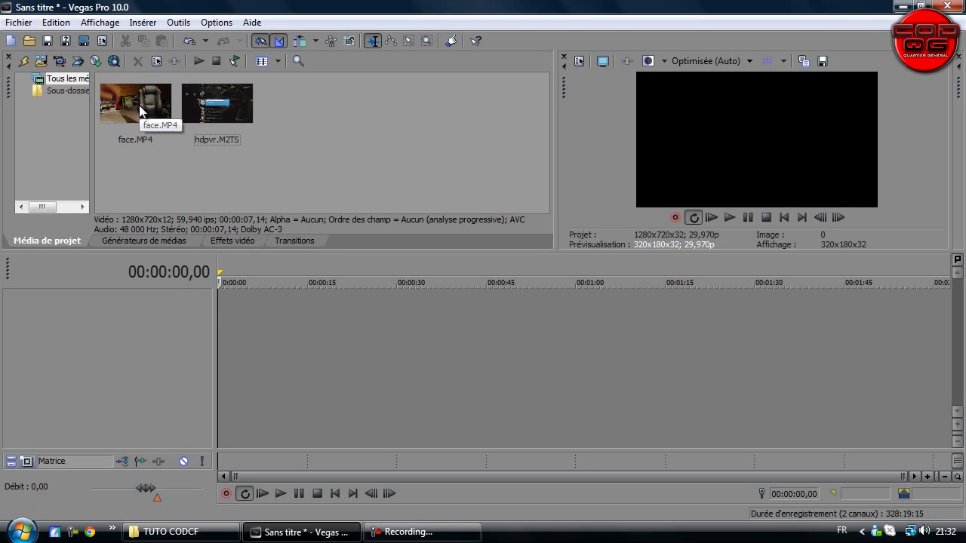
drag(140, 111, 224, 311)
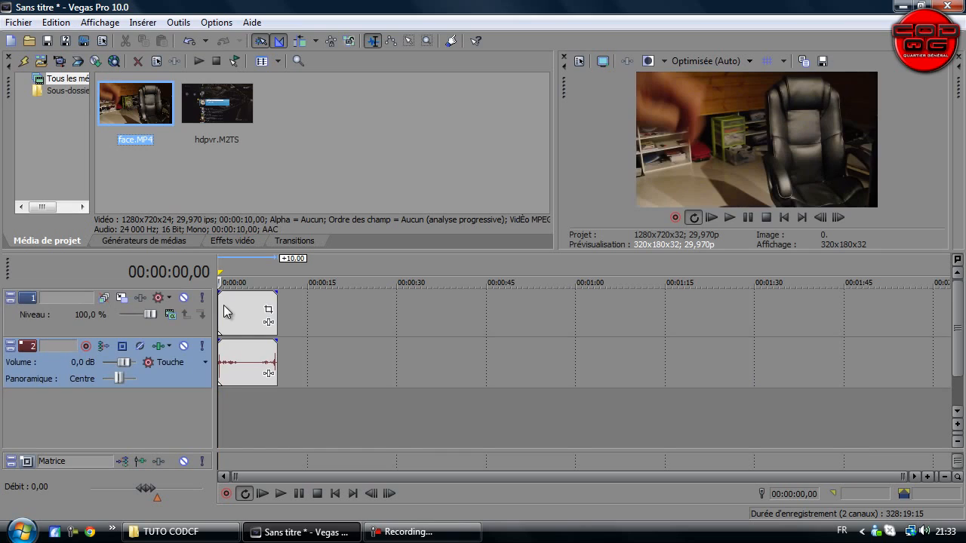
click(238, 311)
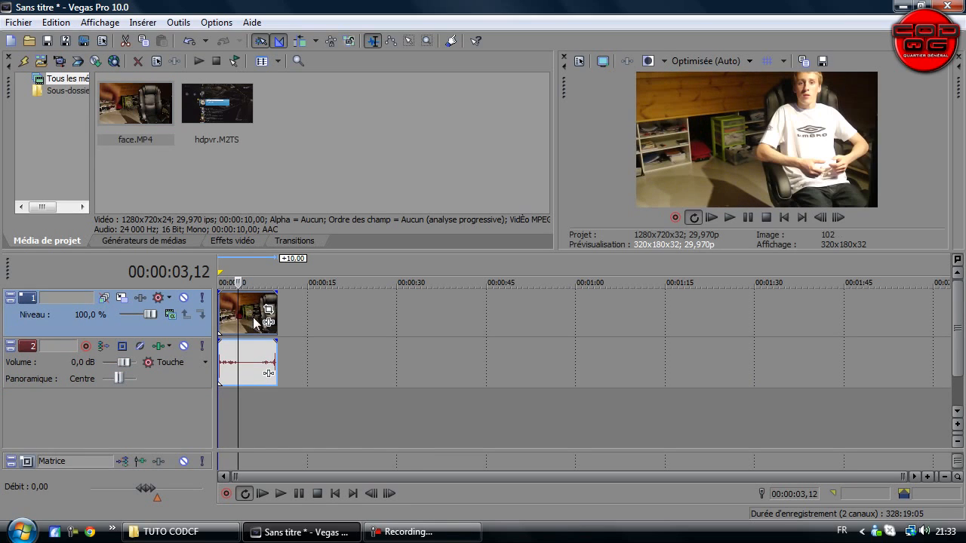
Step: Place hdpvr.M2TS at the timeline's start on new tracks below the face clip and reduce the track heights to fit all four
drag(215, 105, 224, 433)
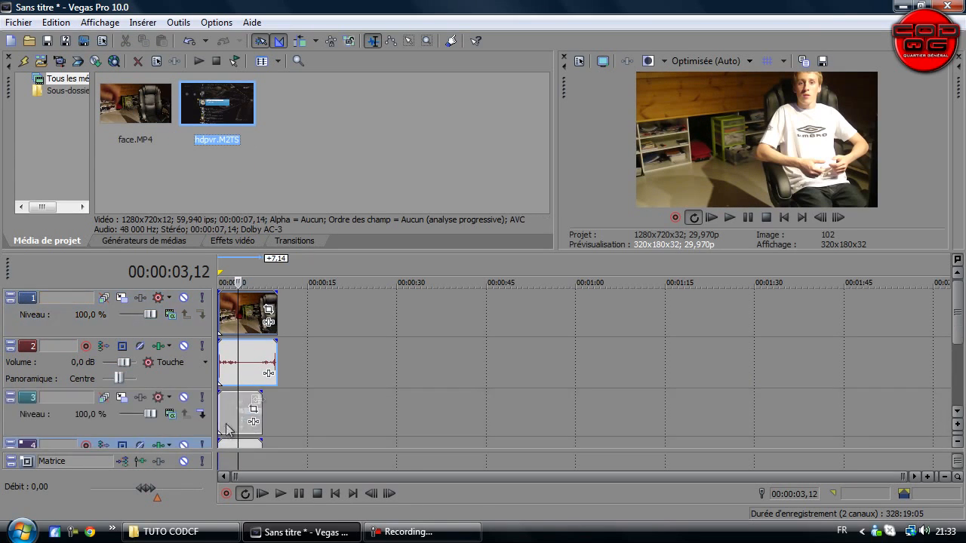
click(691, 357)
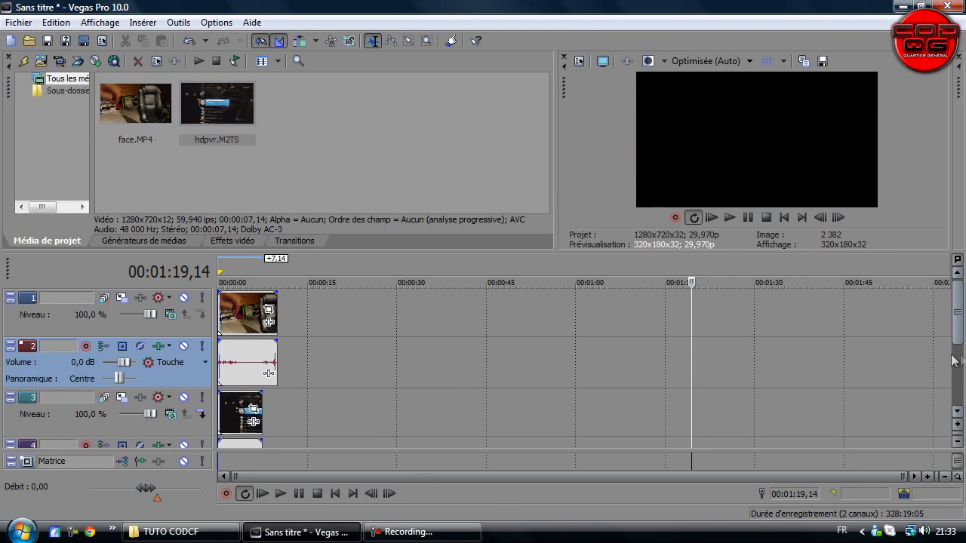
click(958, 442)
click(960, 445)
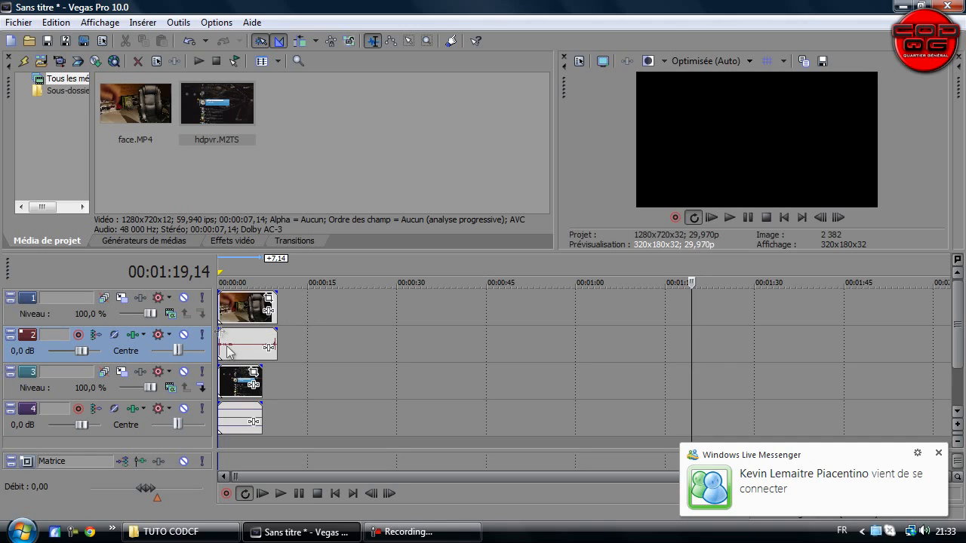
Step: Trim the face.MP4 clip to match the length of the hdpvr.M2TS clip, keeping both aligned at the timeline's start
drag(219, 305, 237, 306)
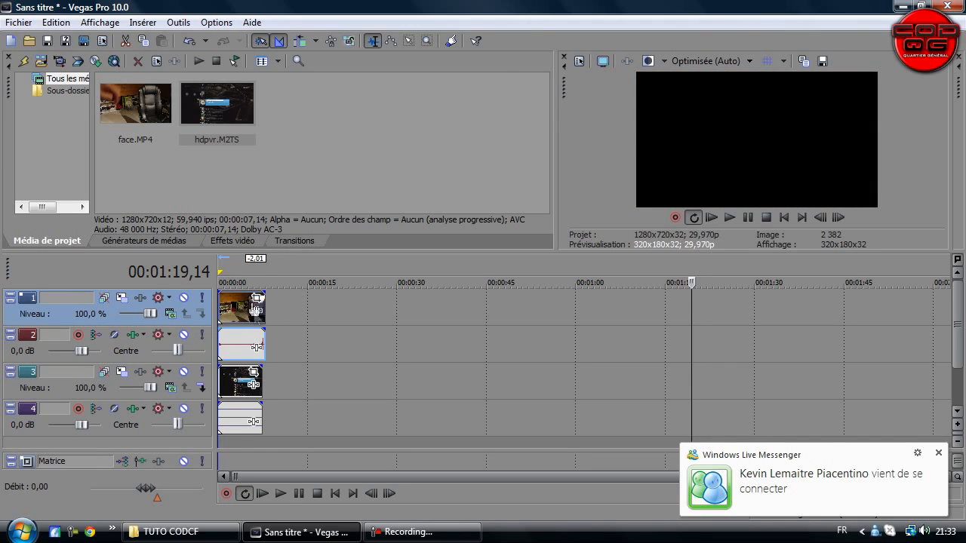
drag(249, 385, 250, 387)
drag(219, 312, 231, 307)
drag(233, 389, 229, 390)
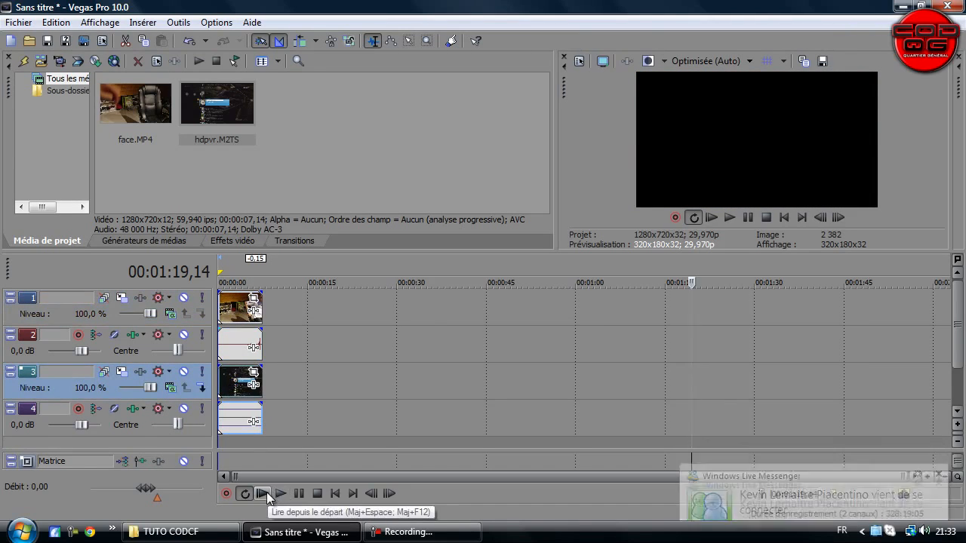
Step: Open the face clip's pan/crop settings and enlarge the crop frame to about 2490 × 1400, anchoring the image in its lower-left corner
click(231, 312)
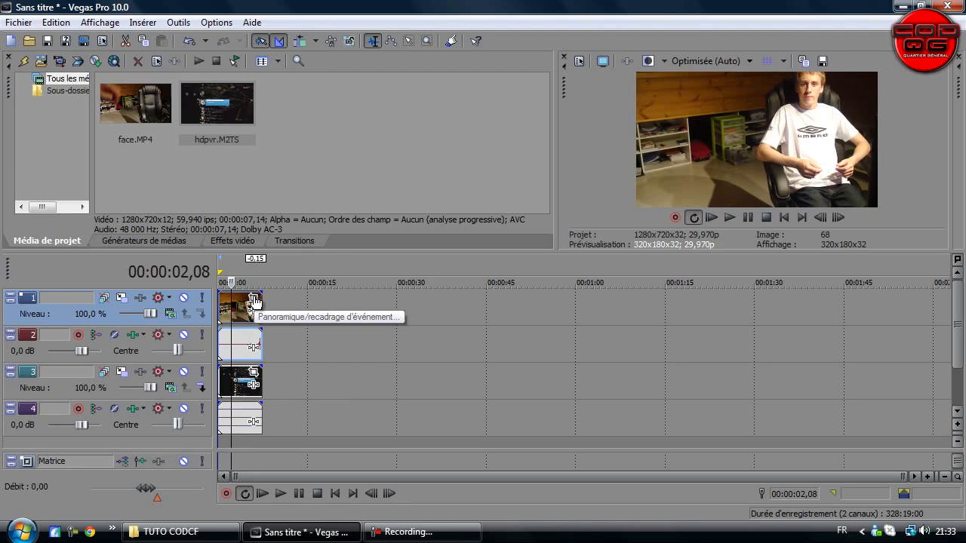
click(253, 301)
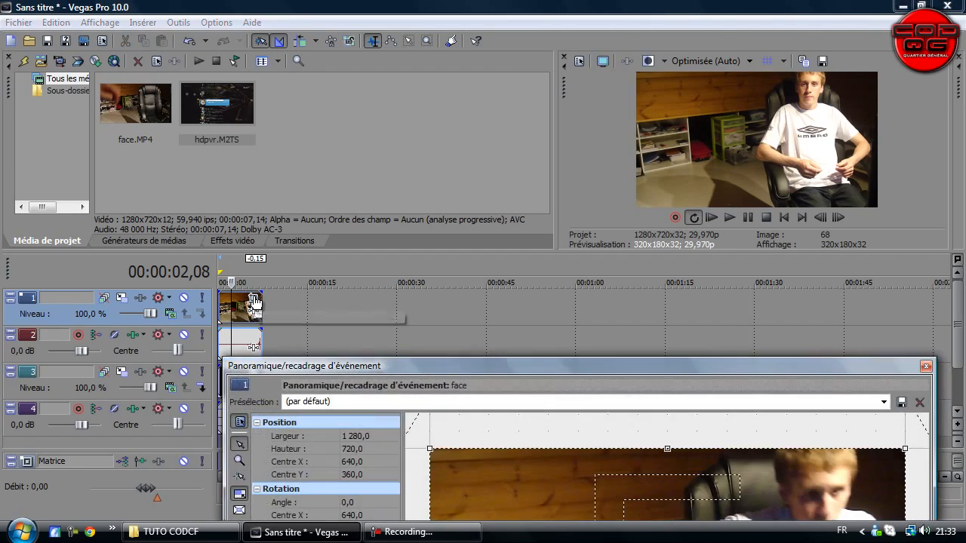
drag(523, 361, 449, 125)
scroll(597, 396, down, 8)
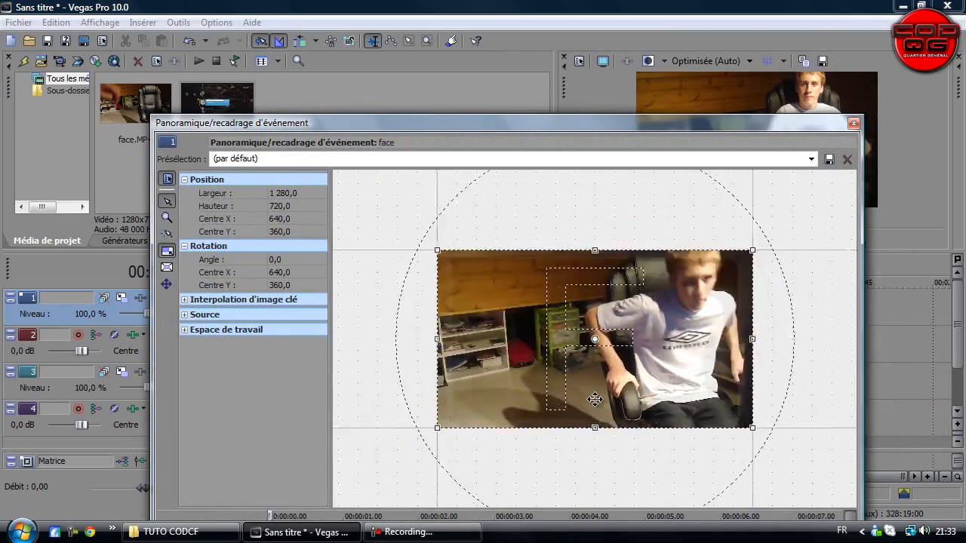
drag(655, 305, 810, 198)
drag(793, 128, 802, 215)
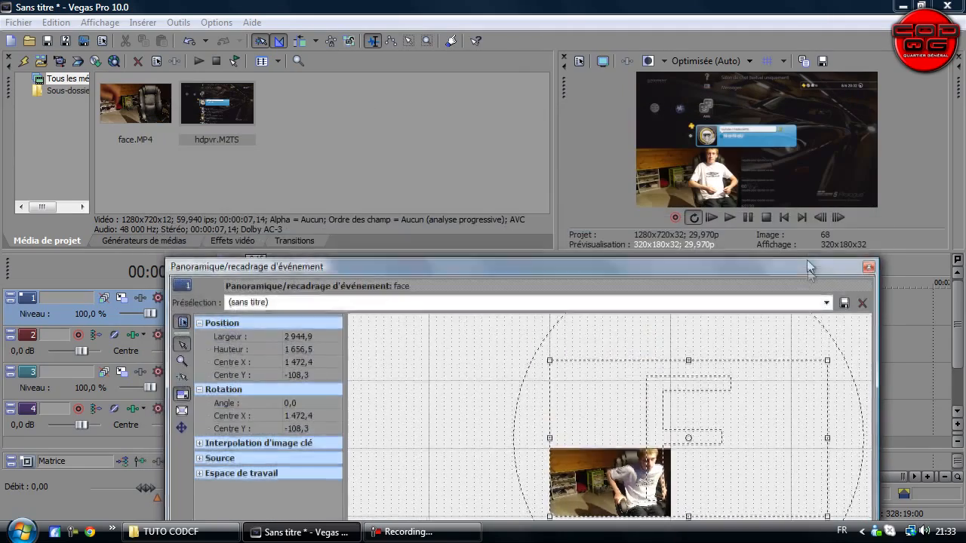
drag(819, 304, 795, 328)
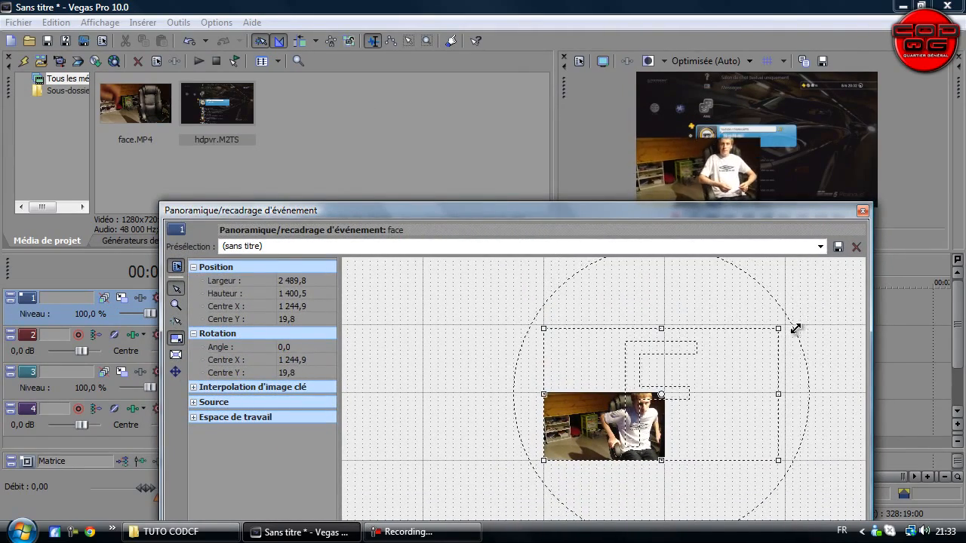
Step: Shift the face clip's crop frame horizontally to centre X 1804.9, cutting off the image's left part, and close the pan/crop settings
drag(657, 388, 714, 386)
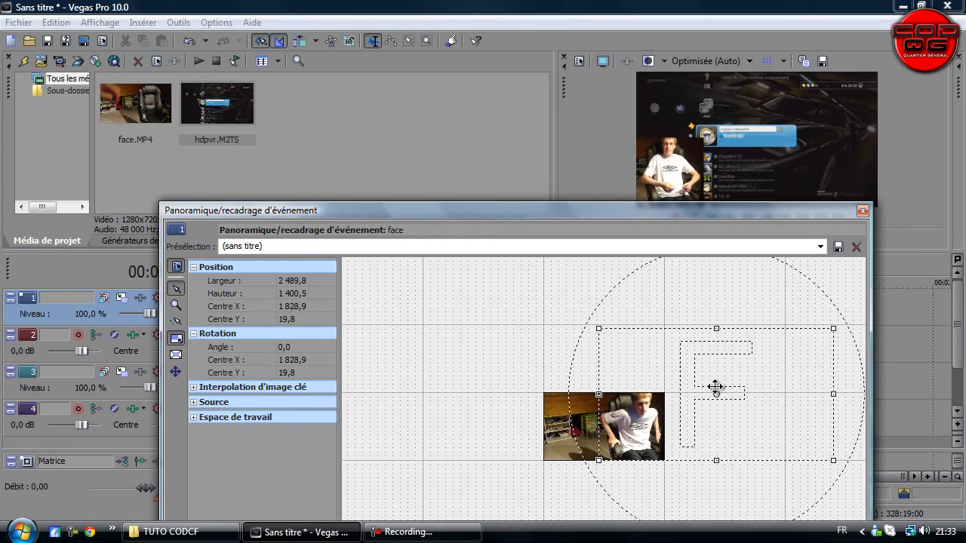
drag(715, 386, 712, 386)
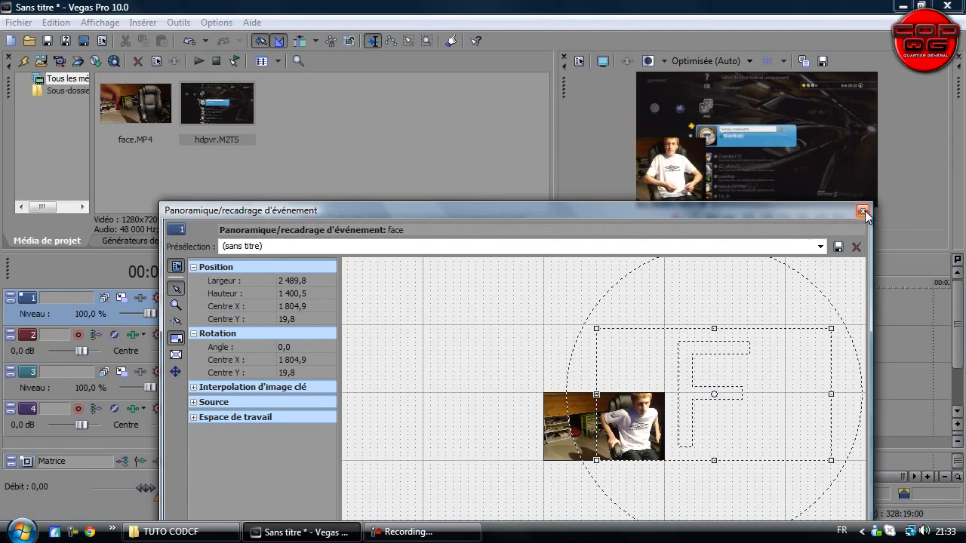
click(863, 211)
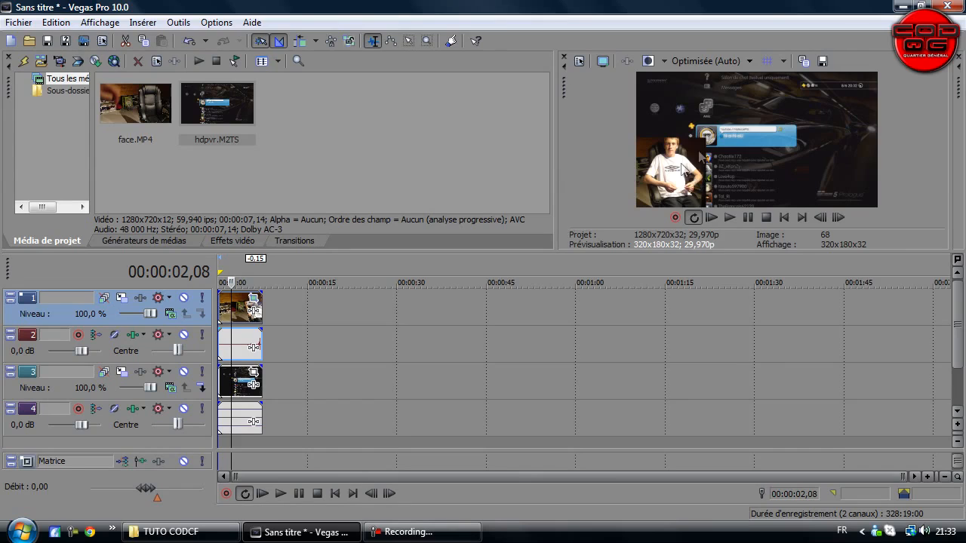
Step: Enlarge the video preview to examine the face overlay on the gameplay footage, and shrink it back to make room for the tracks
drag(744, 252, 746, 355)
drag(553, 243, 460, 236)
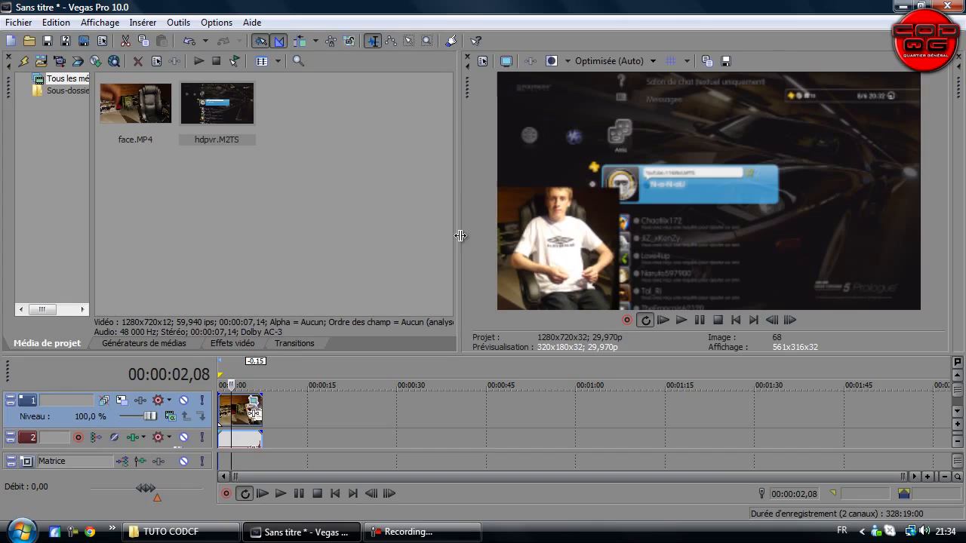
drag(461, 236, 623, 236)
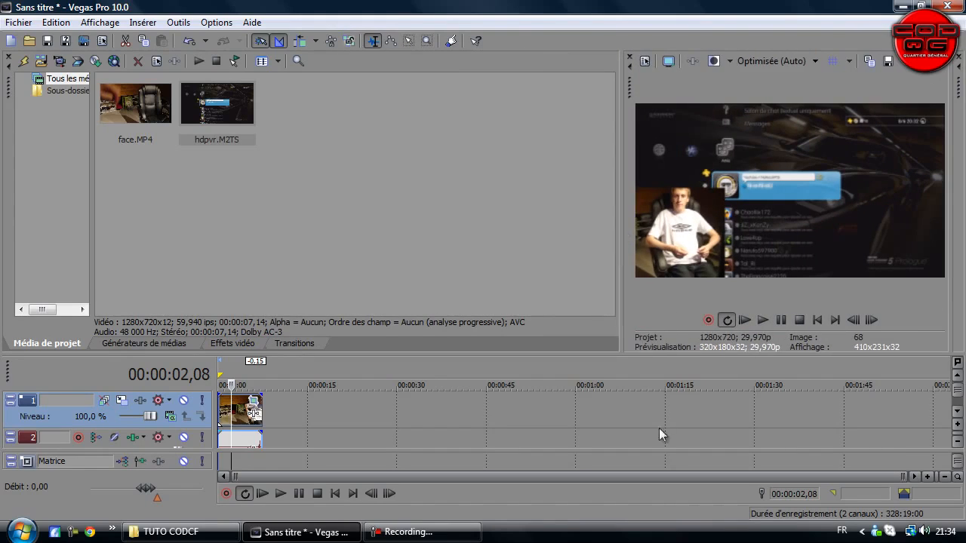
drag(693, 355, 692, 273)
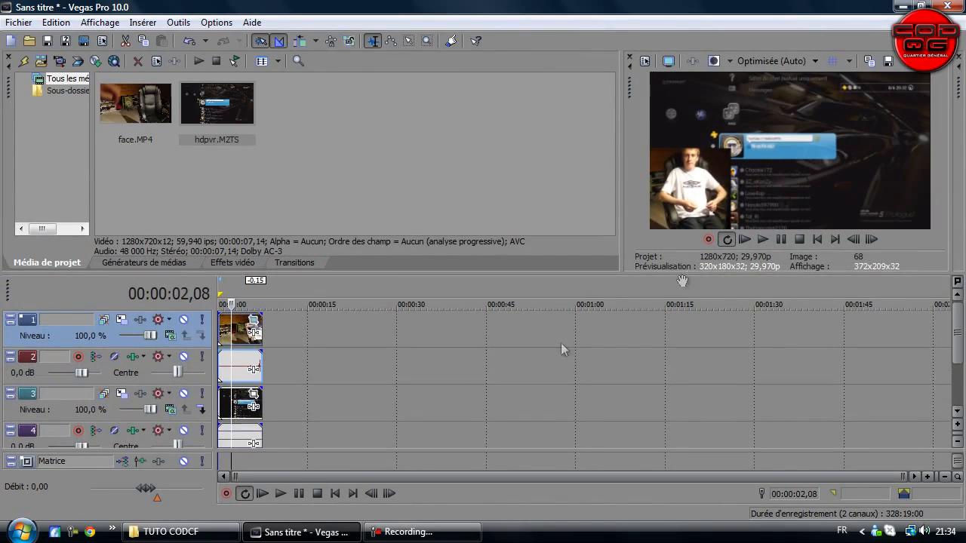
Step: Place the cursor at 00:00:02,20 and apply the Camera Face preset of Correcteur de couleur Sony (secondaire) to the face clip, closing its effect settings
click(228, 366)
click(234, 366)
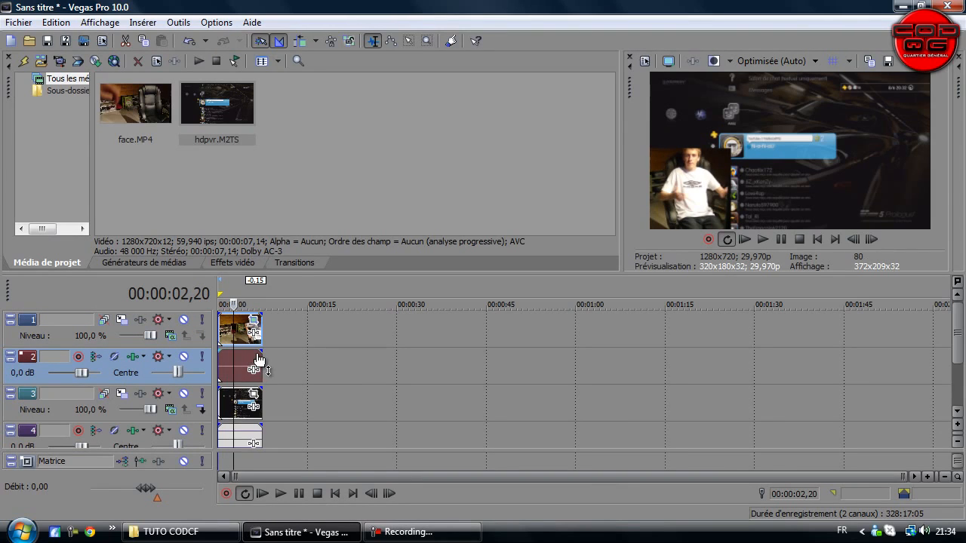
click(233, 262)
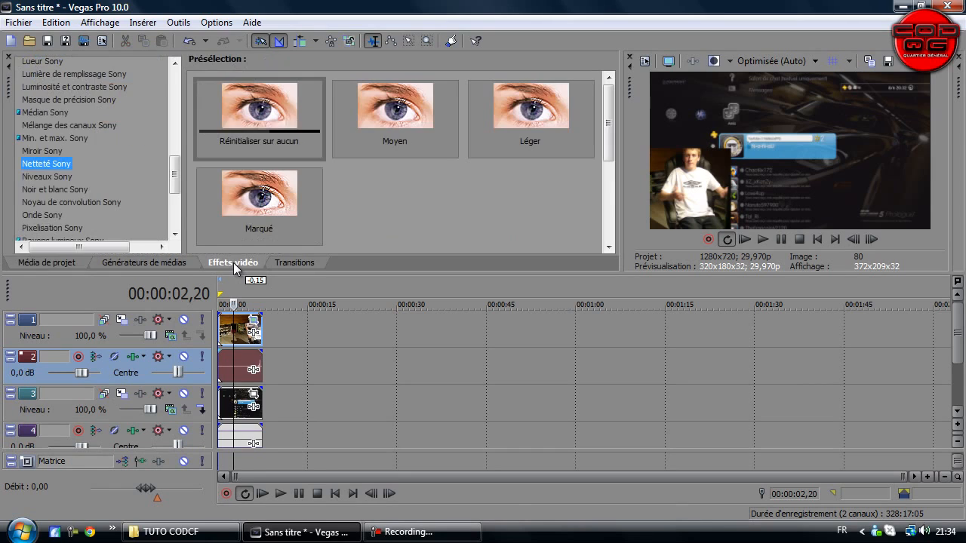
click(66, 108)
scroll(65, 108, up, 6)
scroll(65, 107, up, 1)
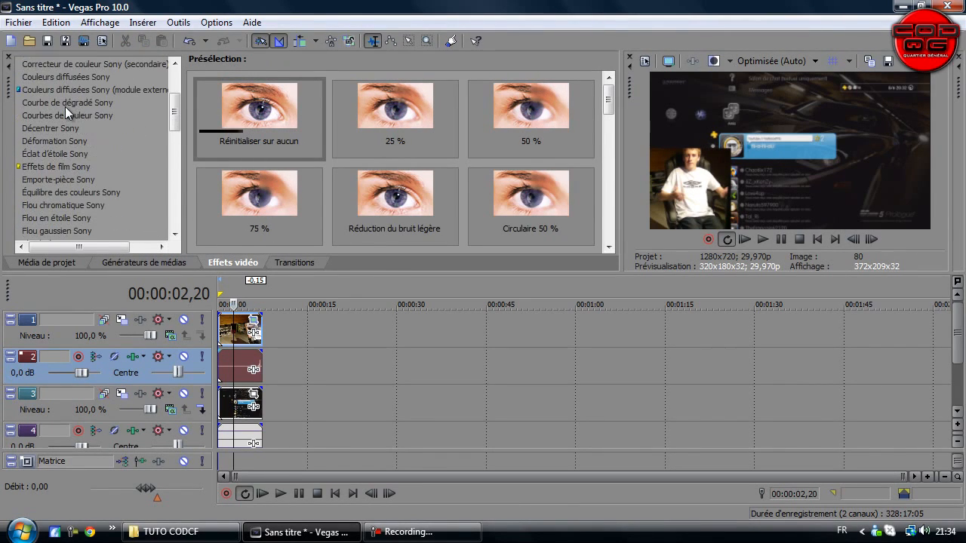
scroll(87, 82, up, 1)
click(96, 111)
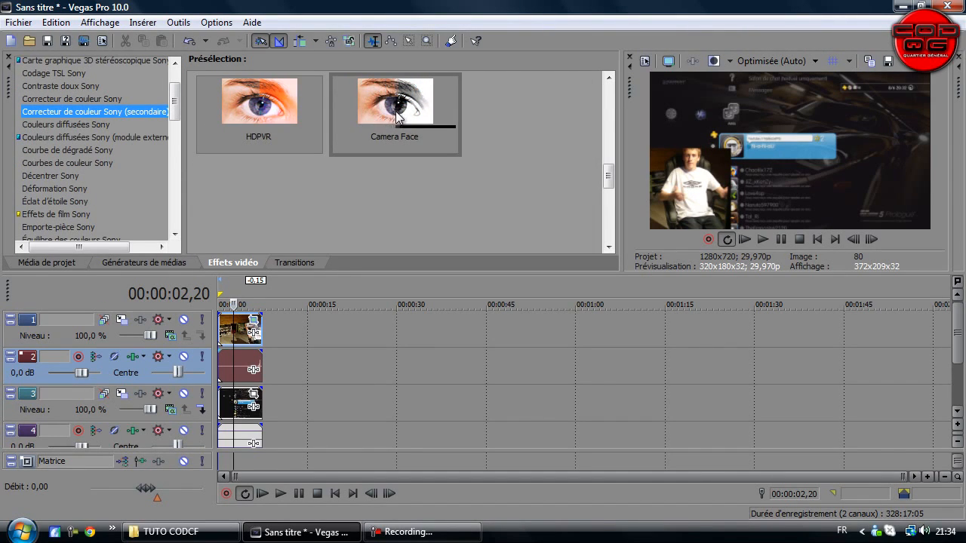
drag(408, 122, 240, 331)
drag(551, 121, 555, 112)
drag(659, 118, 691, 129)
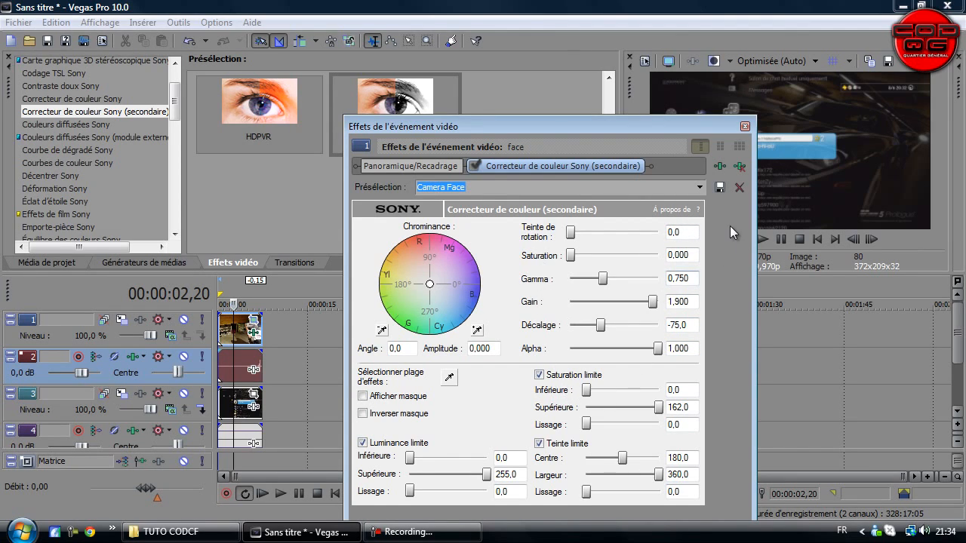
click(745, 128)
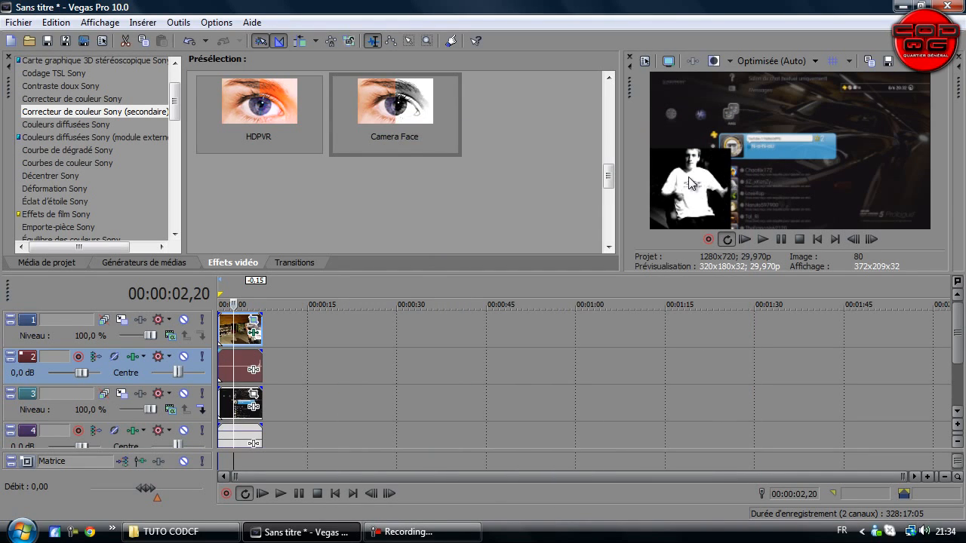
Step: Apply the Camera FACE preset of the Luminosité et contraste Sony effect to the face clip and close the effect settings
click(68, 174)
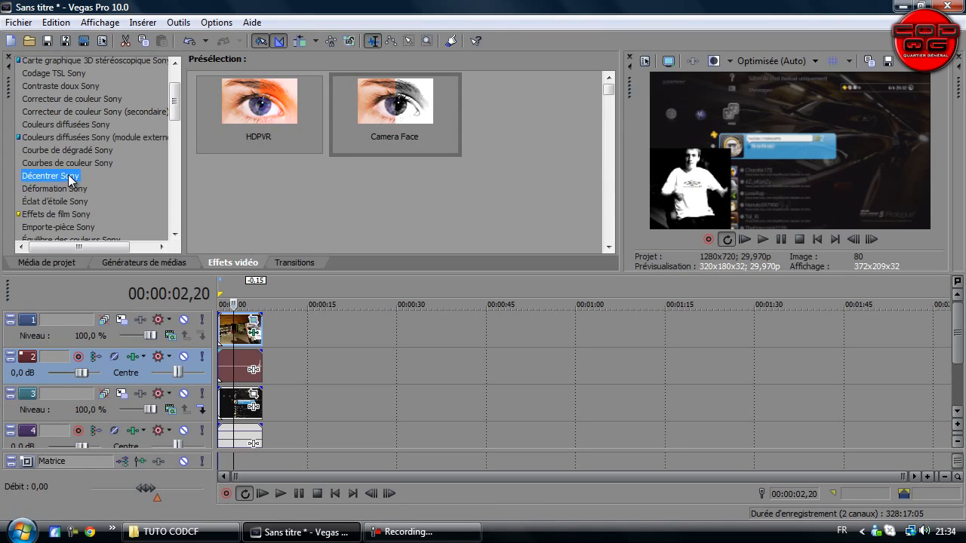
scroll(68, 175, down, 1)
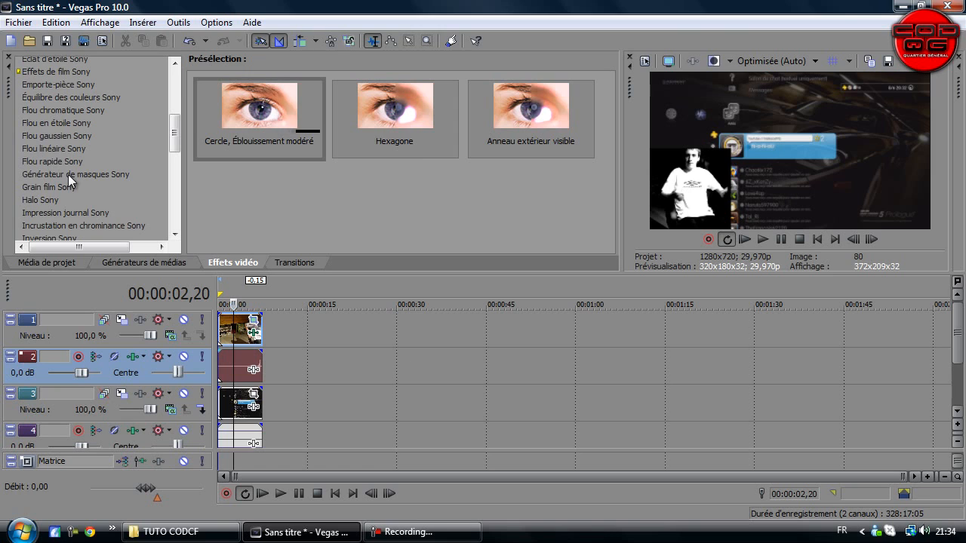
scroll(68, 174, down, 3)
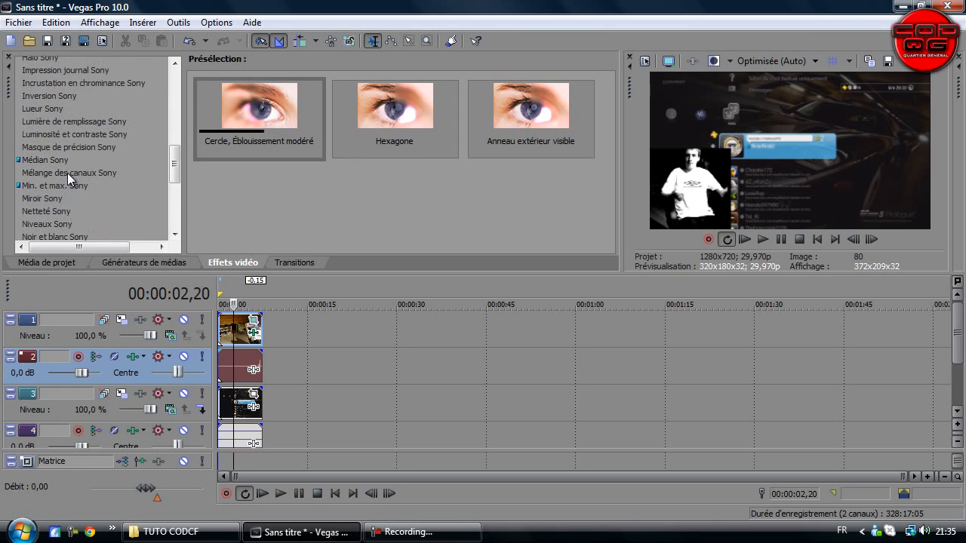
click(48, 133)
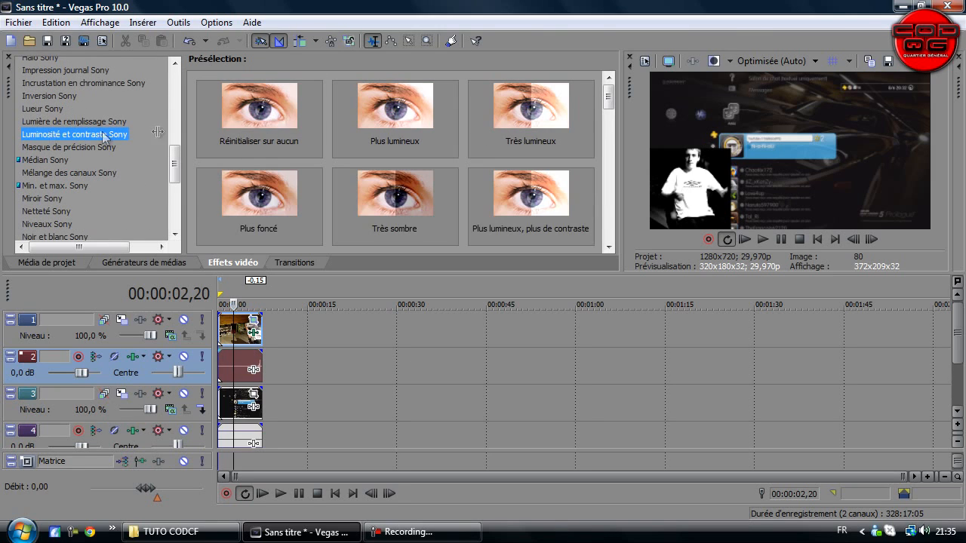
drag(606, 98, 610, 173)
drag(568, 134, 234, 327)
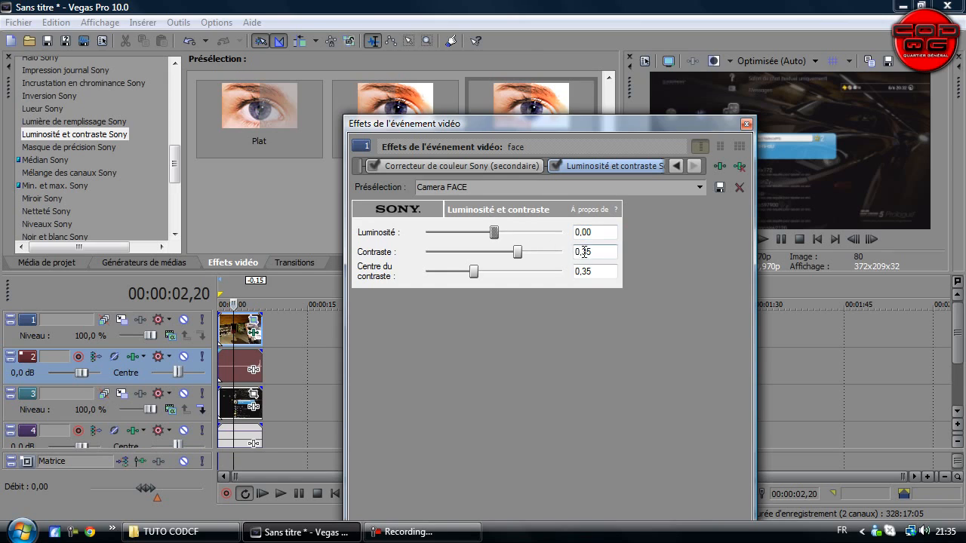
click(746, 125)
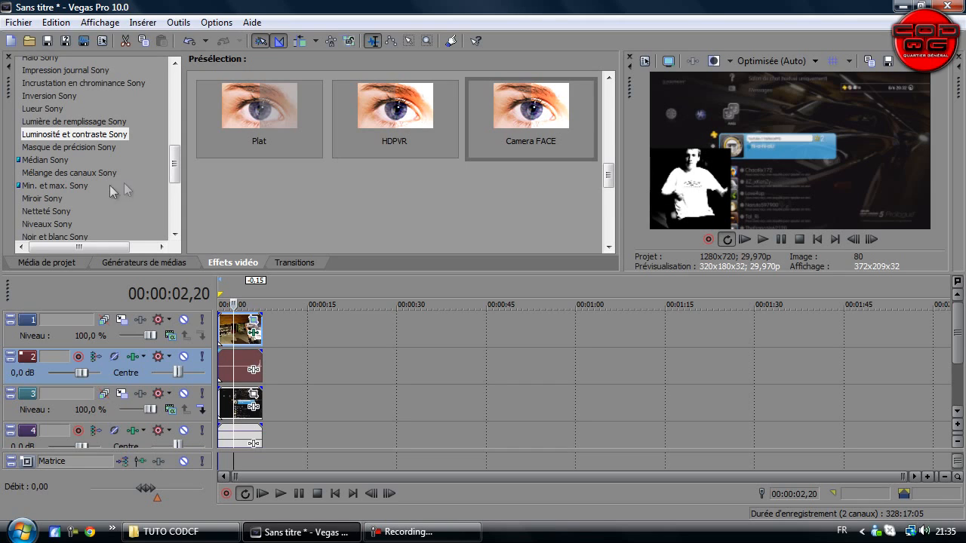
Step: Apply the Léger preset of Netteté Sony to the face clip, and set track 1's compositing mode to the Éclaircir above Assombrir
click(56, 212)
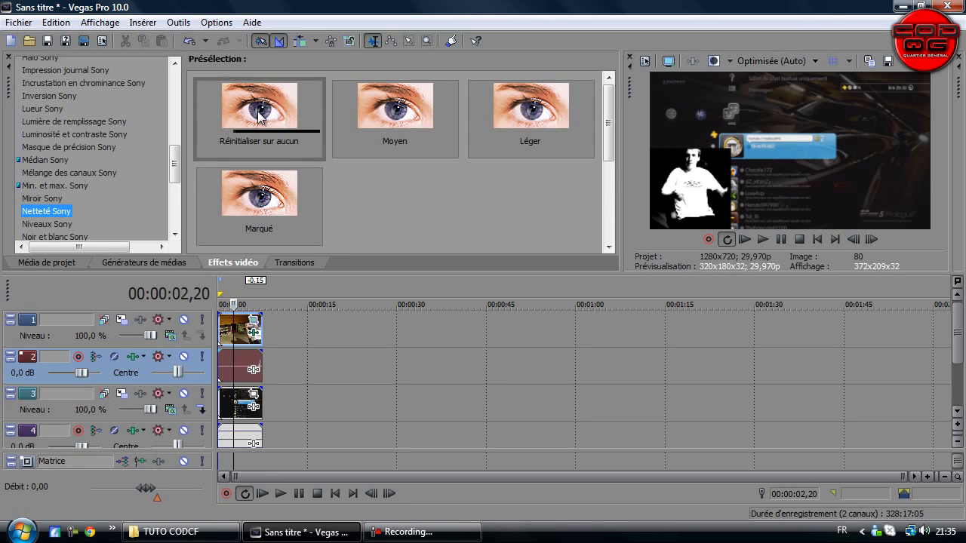
drag(553, 102, 234, 337)
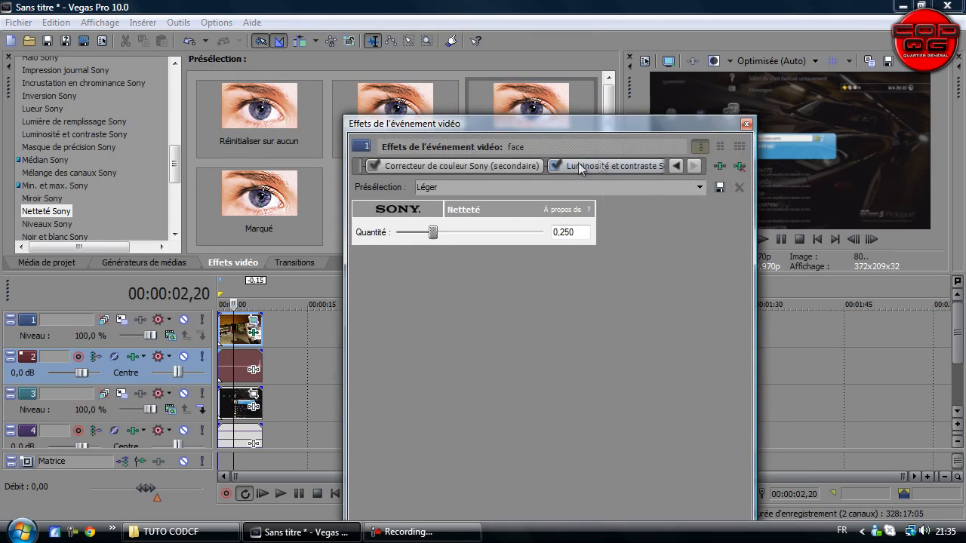
click(757, 122)
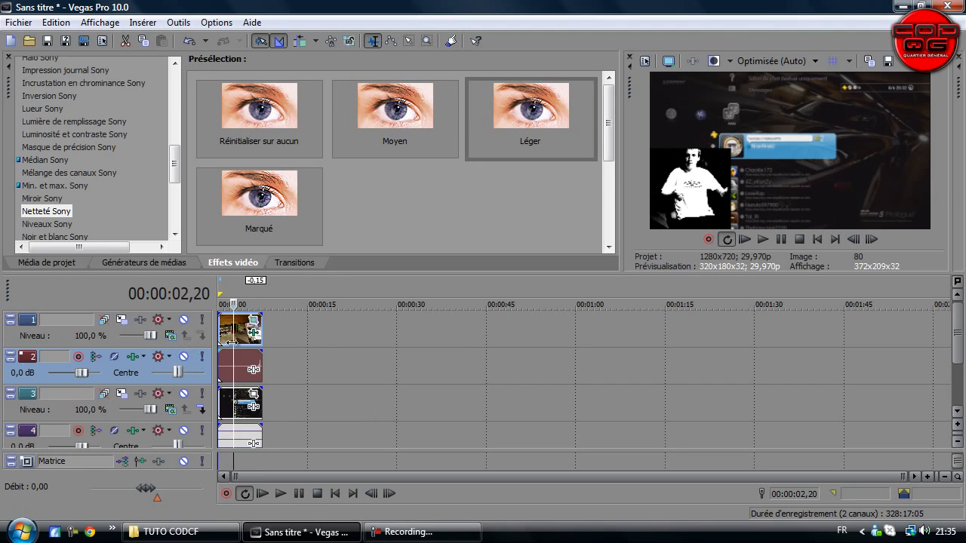
click(171, 335)
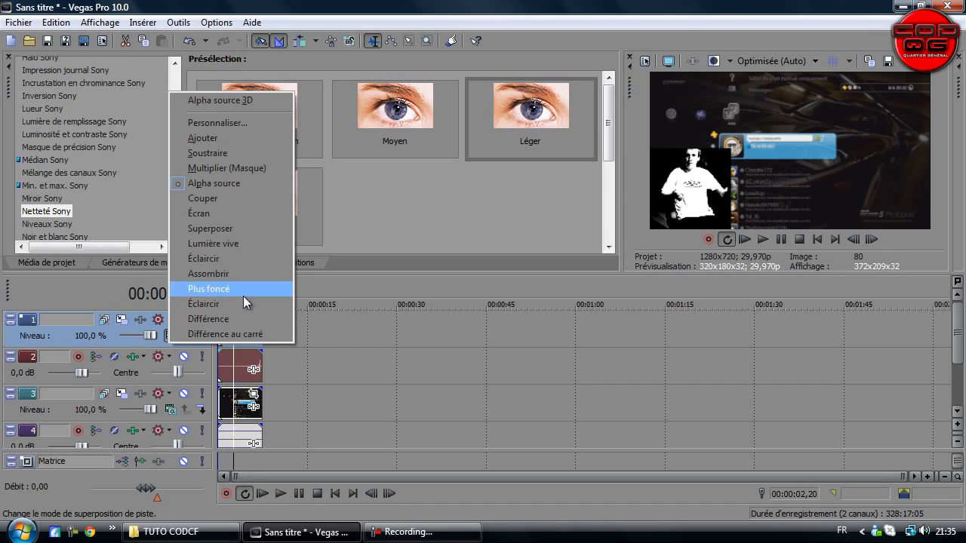
click(212, 261)
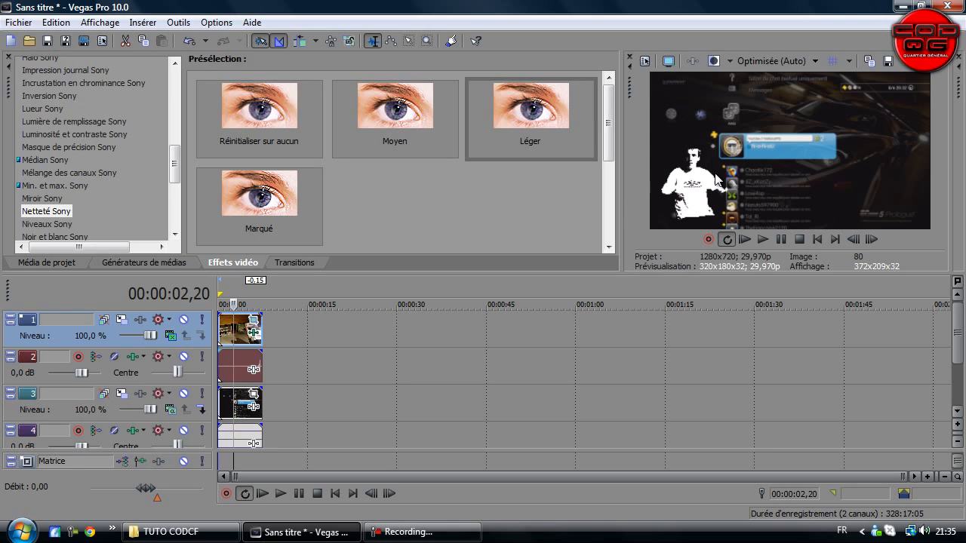
Step: Enlarge the video preview, play part of the composite to check the white silhouette over the gameplay, and restore the smaller preview
drag(655, 273, 655, 373)
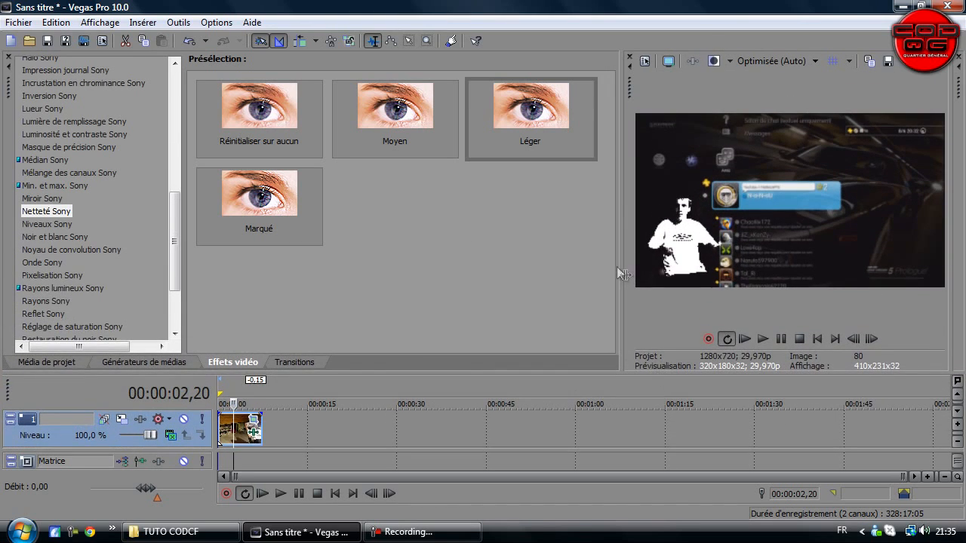
drag(617, 265, 453, 264)
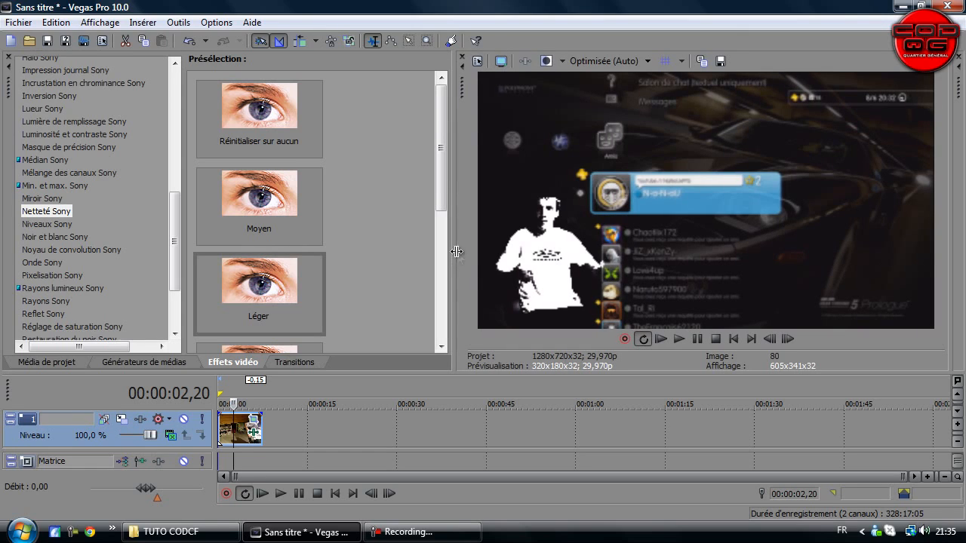
click(661, 340)
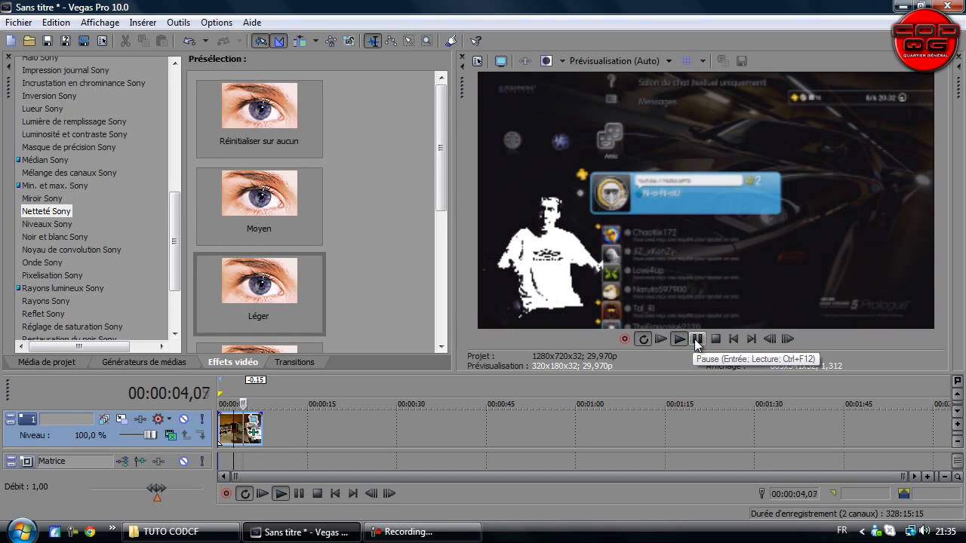
click(694, 338)
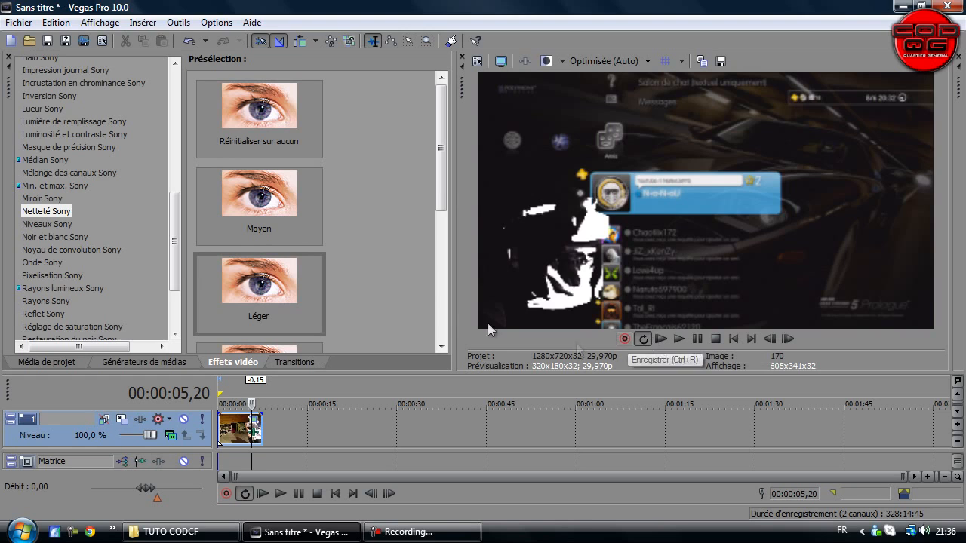
drag(561, 372, 563, 278)
drag(459, 207, 614, 209)
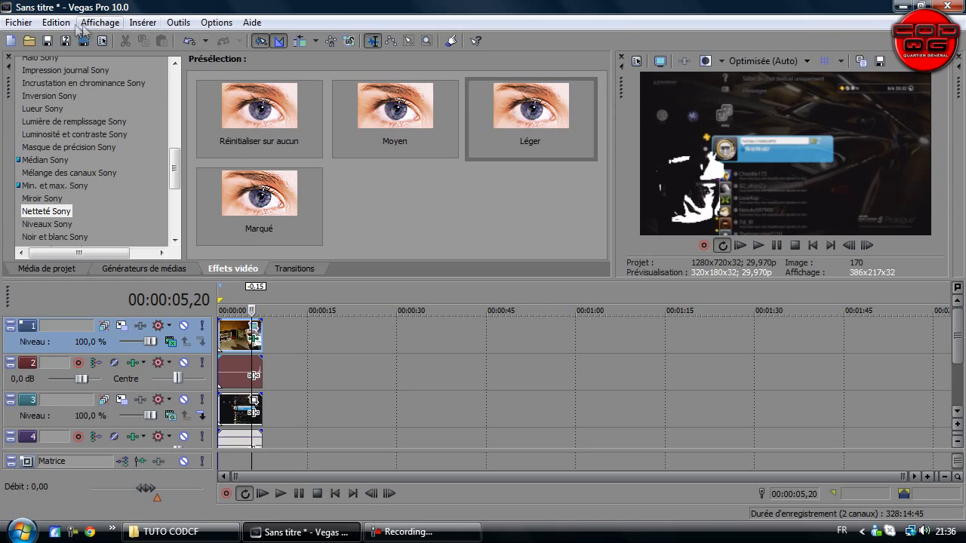
Step: Render the project as Test1.mp4 in the TUTO CODCF folder, using the Sony AVC format and the Internet 1280x720-30p template
click(19, 22)
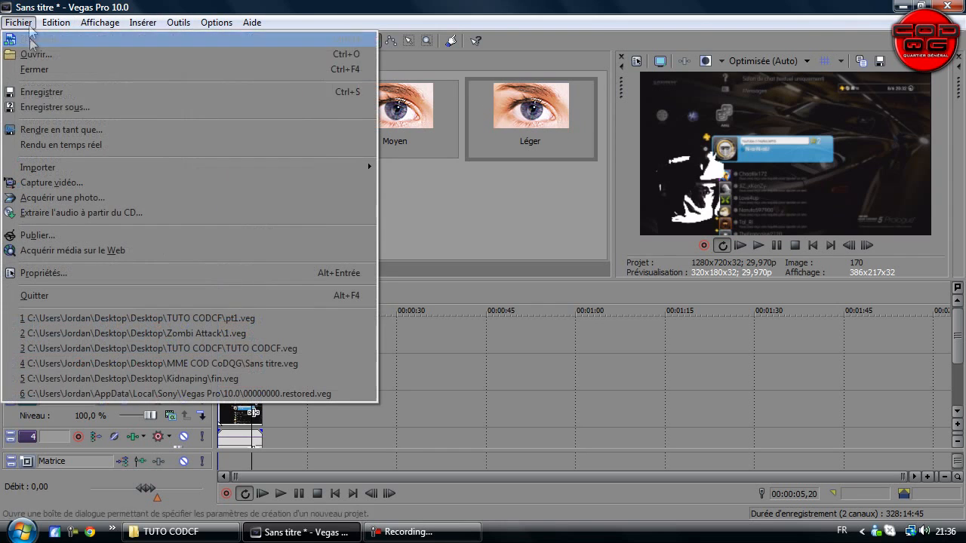
click(39, 129)
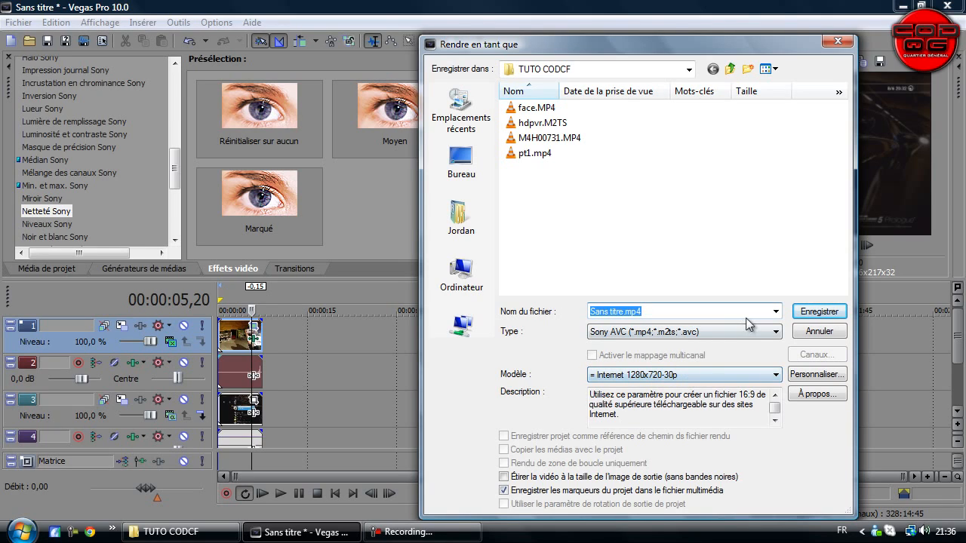
click(622, 311)
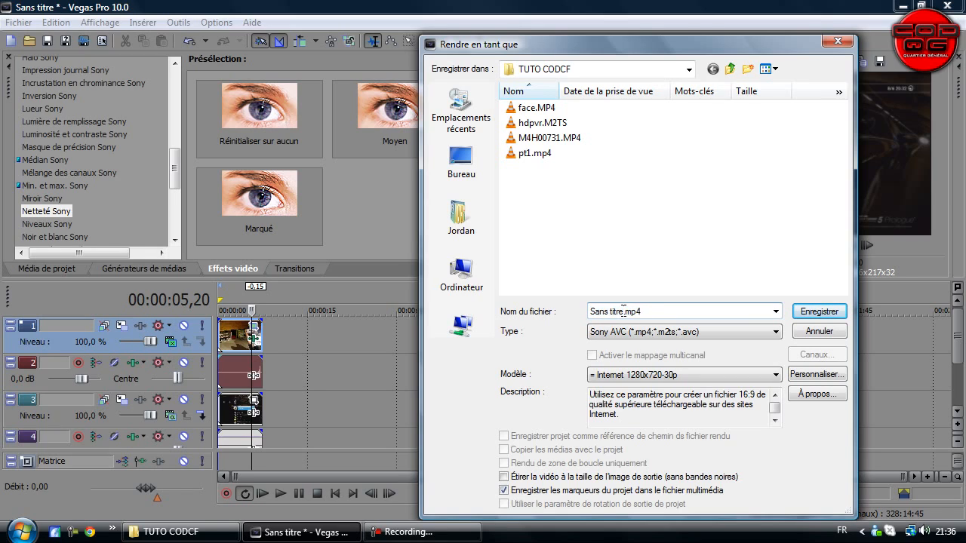
drag(622, 311, 559, 317)
text(Test1)
click(818, 312)
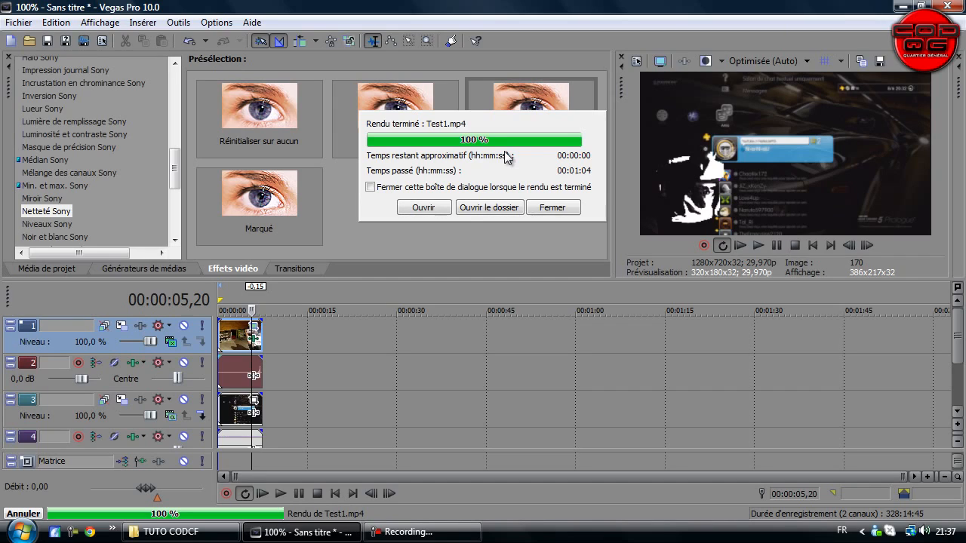
Step: Open the folder containing the finished render, play Test1.mp4 in VLC to review it, and close the player
click(466, 209)
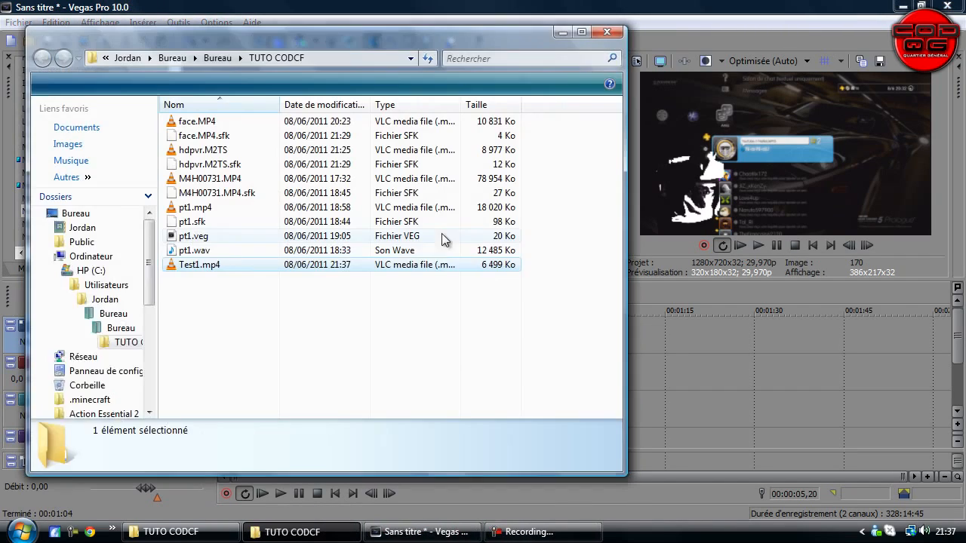
double_click(270, 264)
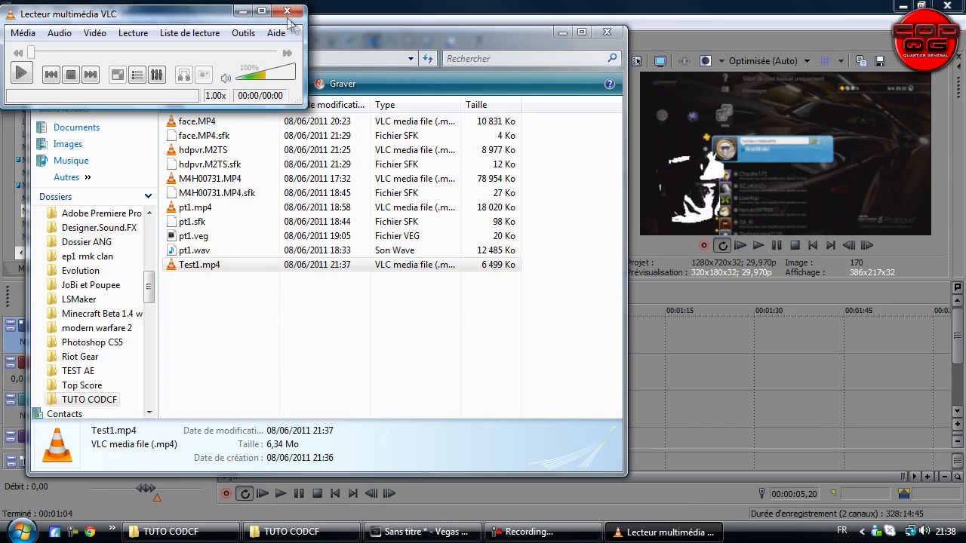
click(287, 14)
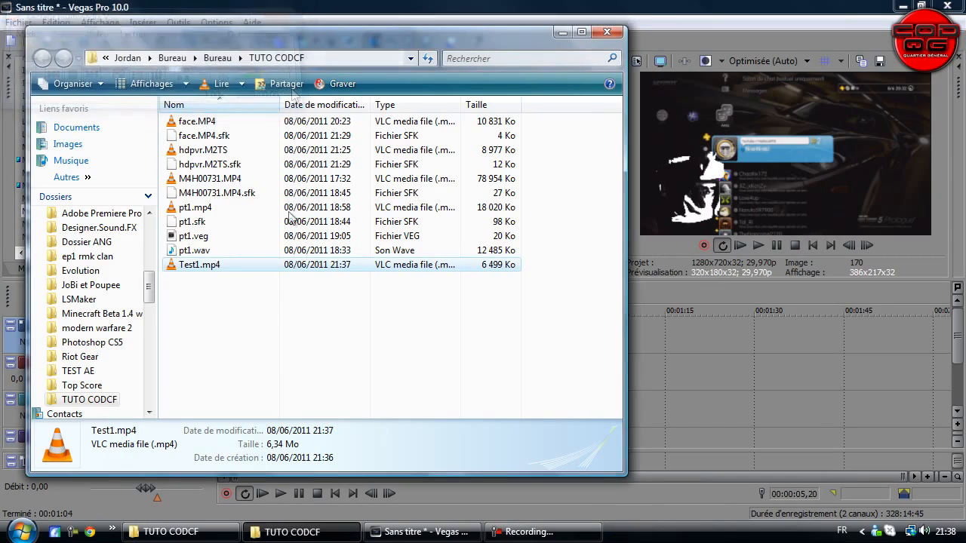
click(289, 336)
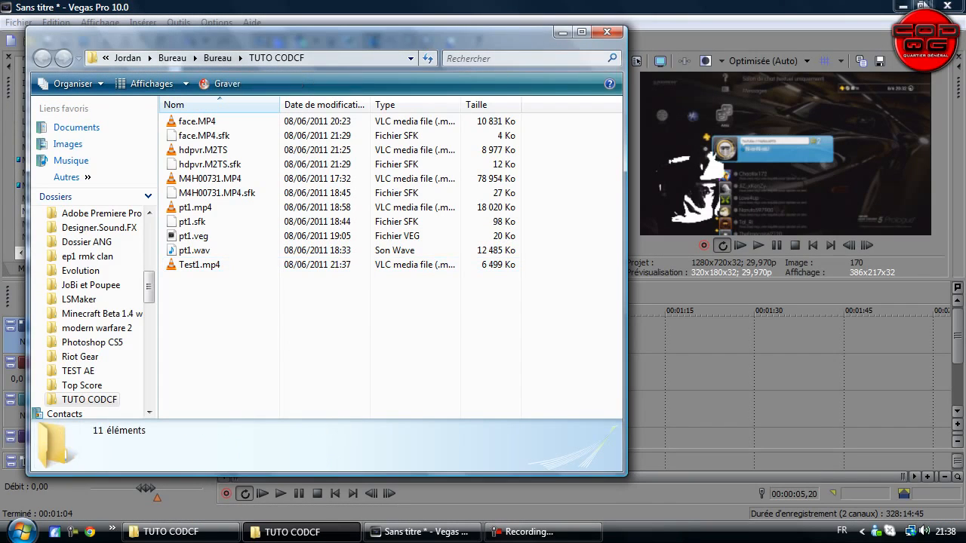
click(908, 6)
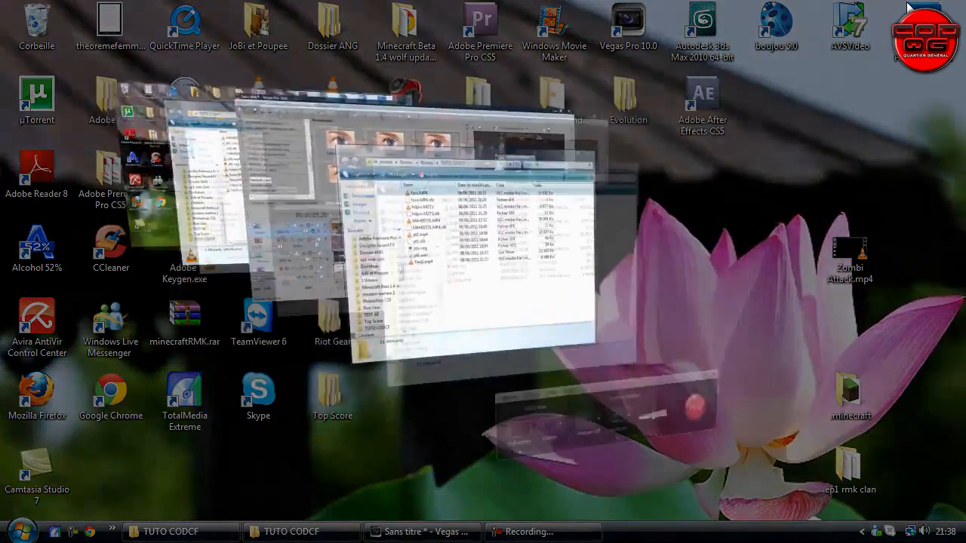